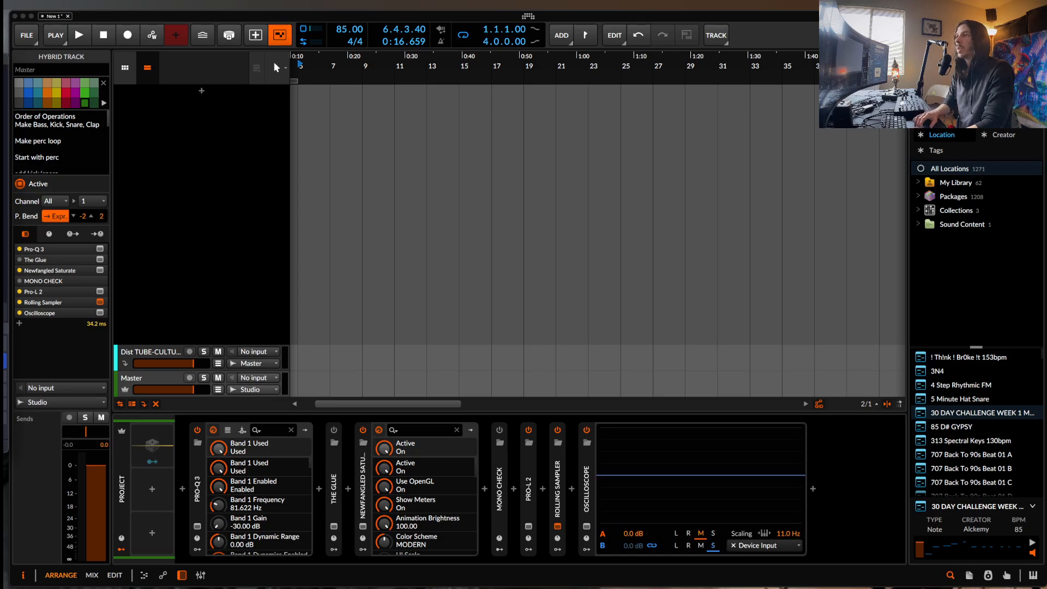
Create a new instrument track loaded with the Phase Plant synth
click(201, 91)
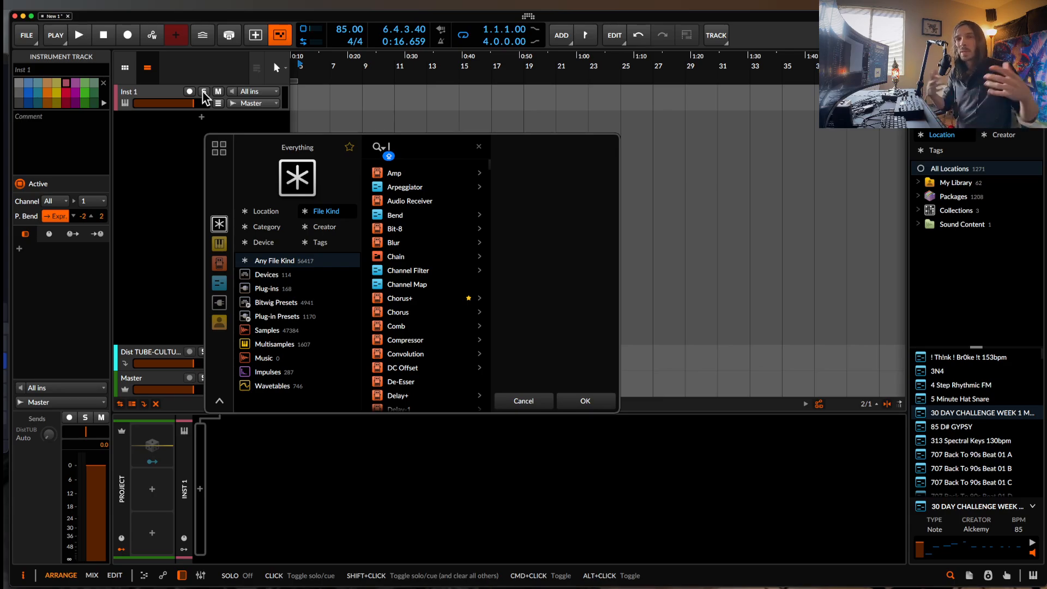
text(PS2)
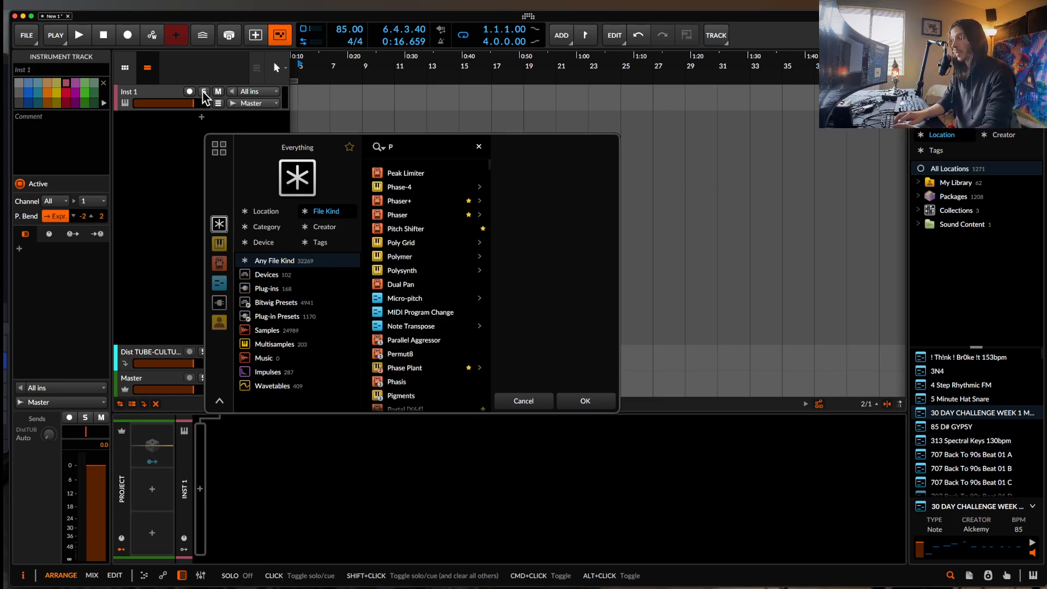
key(BackSpace)
key(BackSpace)
key(BackSpace)
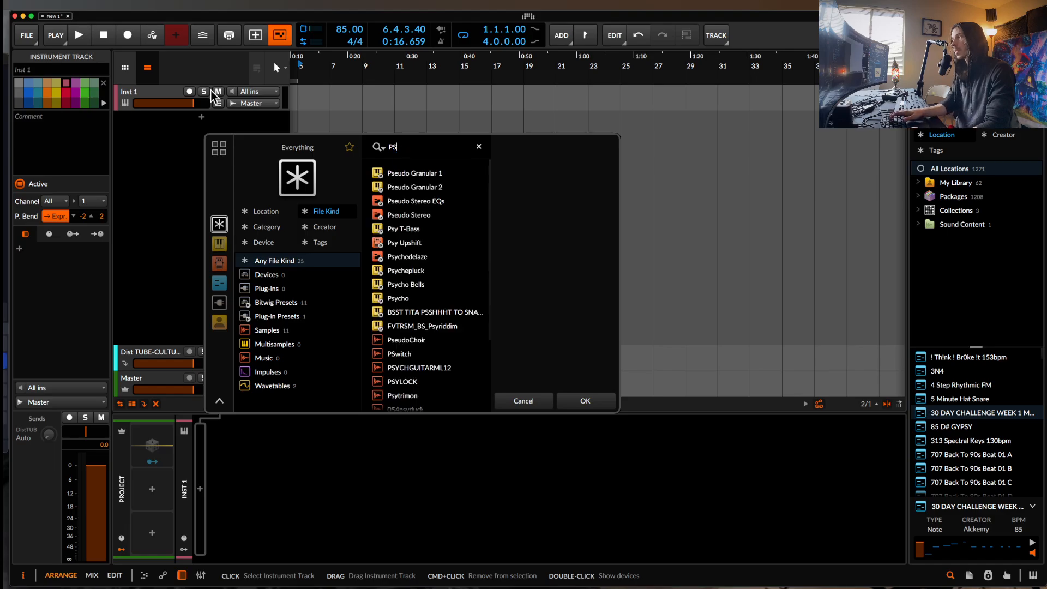
text(phase)
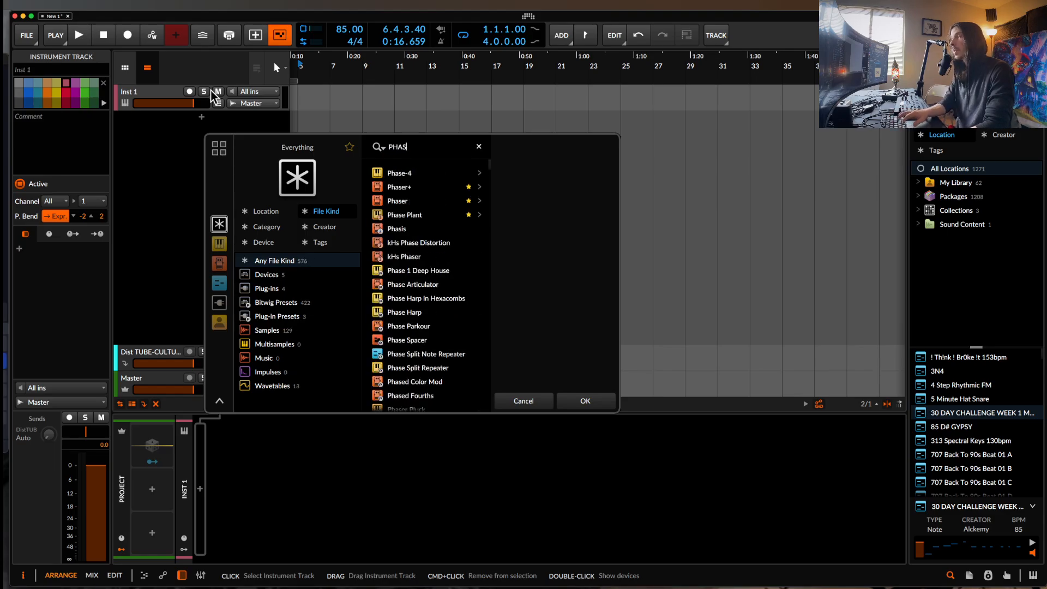
click(404, 214)
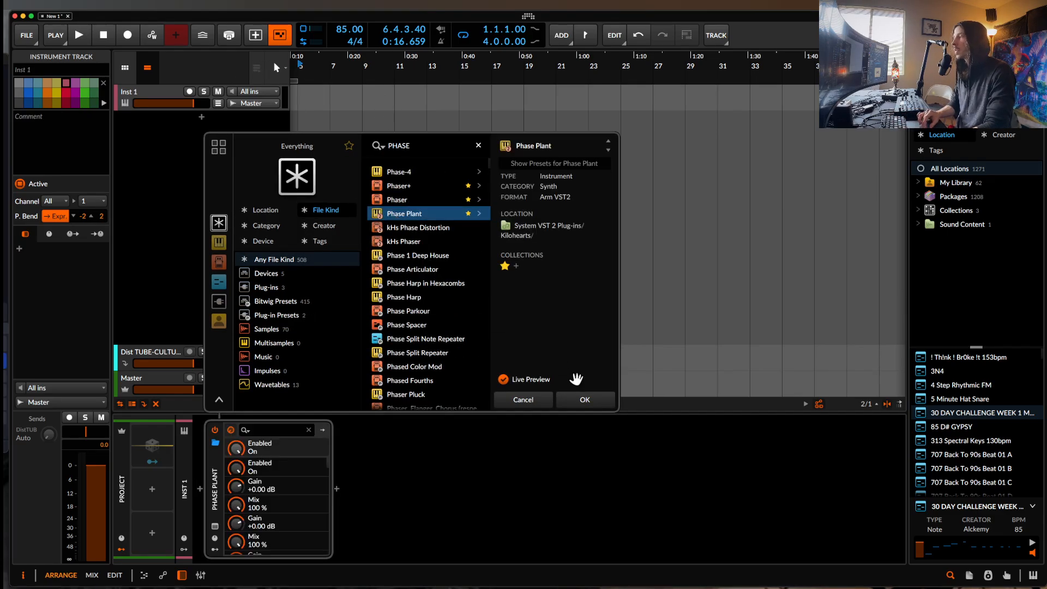
click(584, 400)
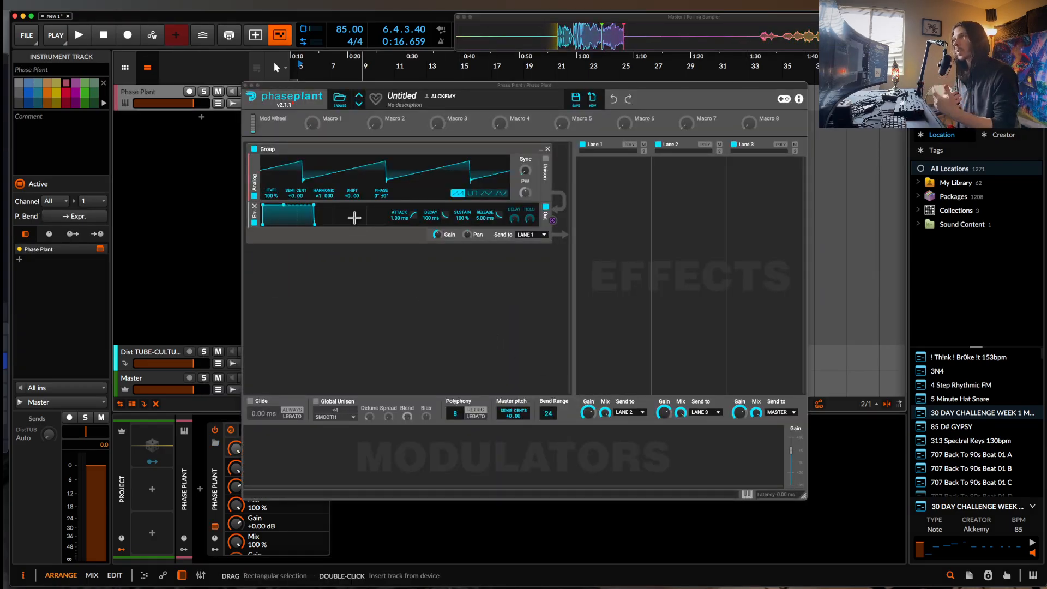
Replace Phase Plant's default analog group with a Sampler generator
click(548, 149)
click(439, 170)
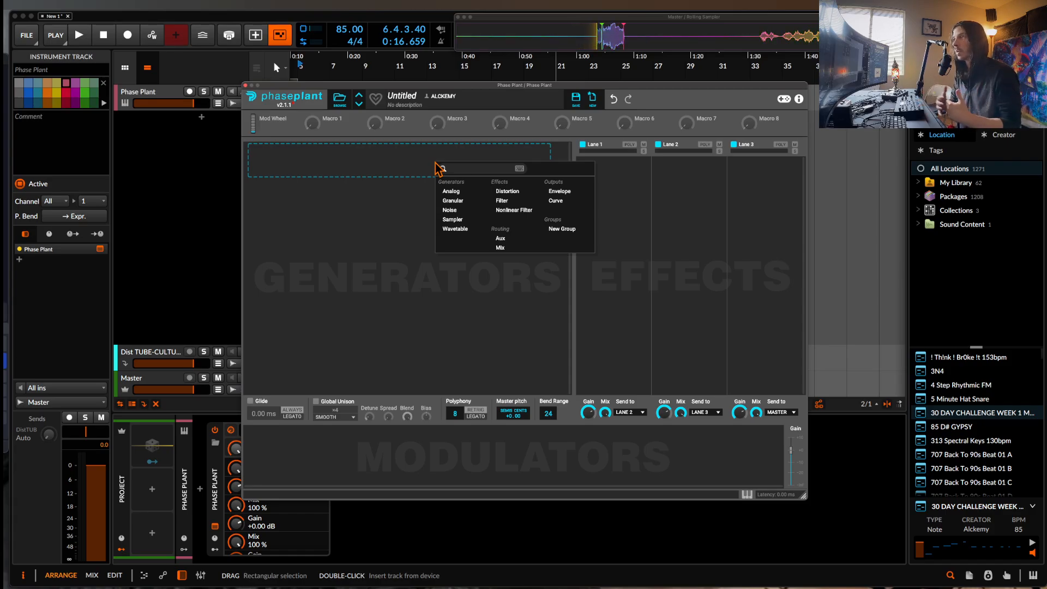
click(452, 220)
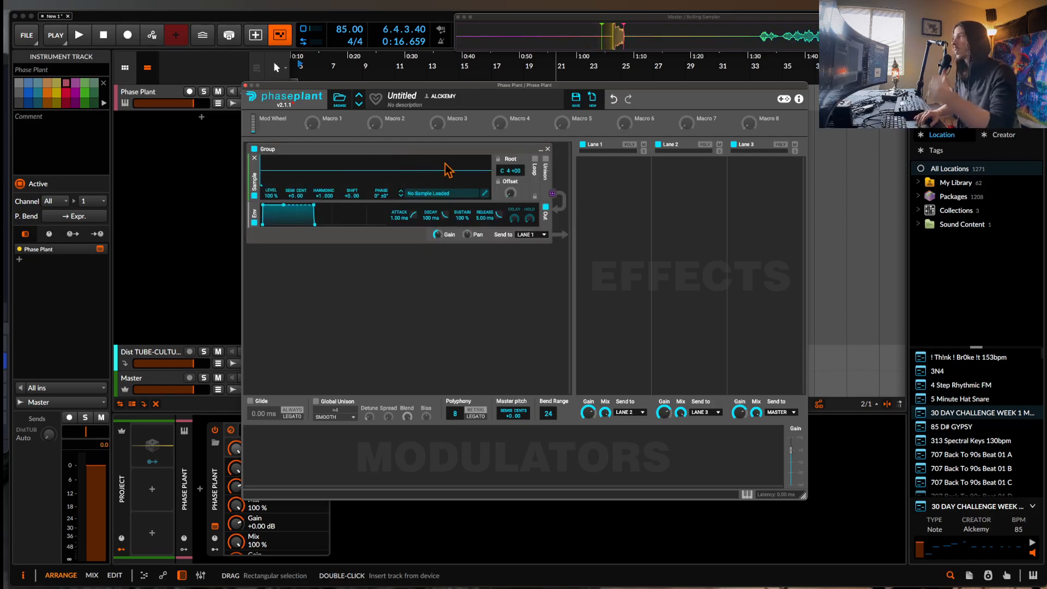
Enable looping on the sampler and load Gregorian Choir from the factory Symplesound Choirs folder
click(534, 158)
click(433, 194)
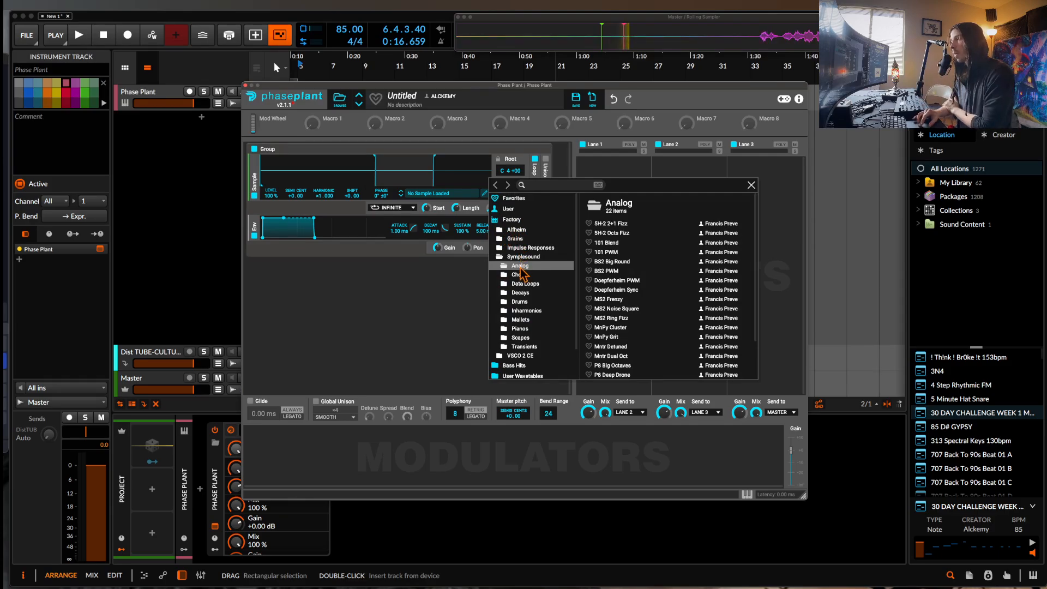
click(519, 275)
click(606, 251)
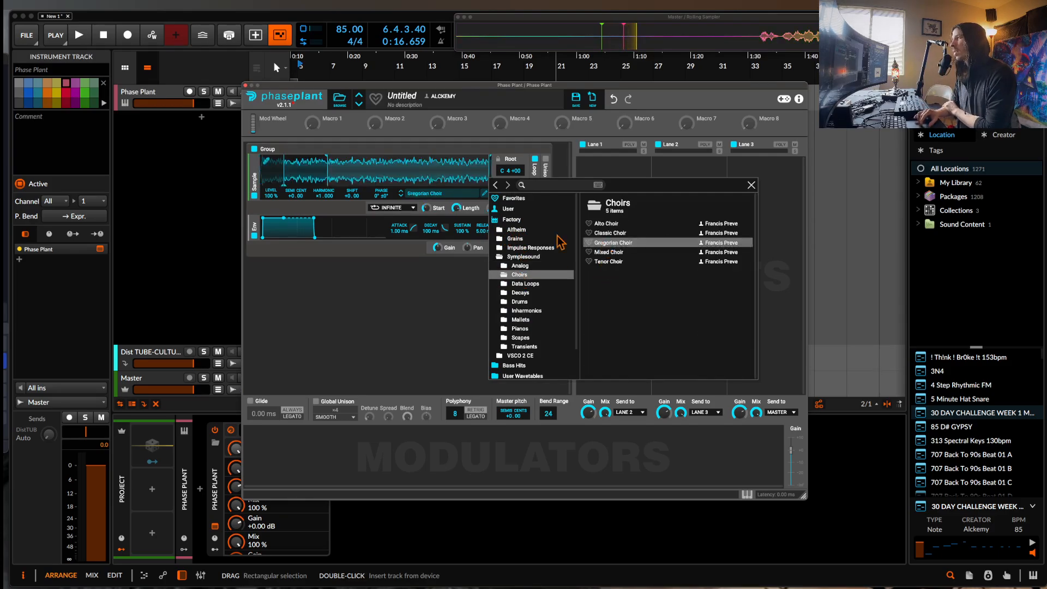
click(346, 172)
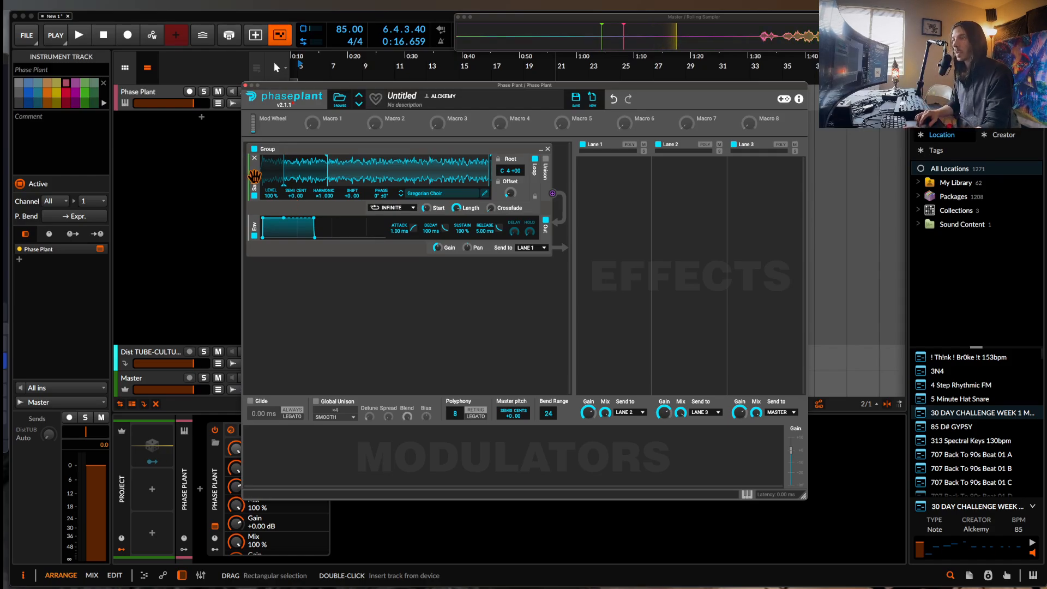
Duplicate the choir sampler twice, with the second sampler's harmonic at 2 and the third tuned to +7 semitones
key(super+d)
key(super+d)
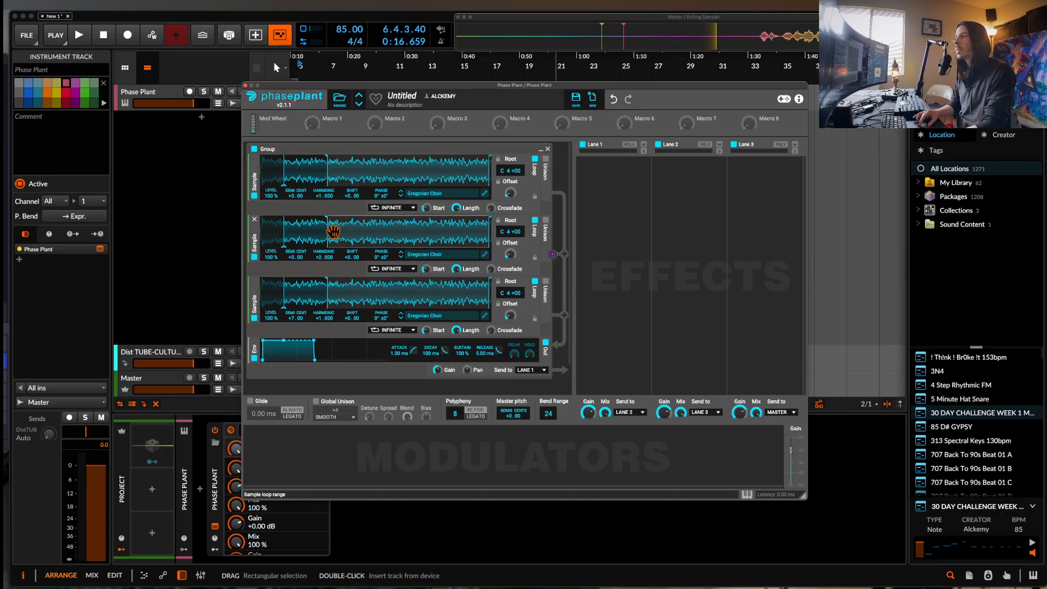
Stagger the loop start positions, moving the first sampler's earlier, the second's later and the third's later still
mouse_move(333, 232)
mouse_down()
mouse_move(300, 234)
mouse_move(389, 231)
mouse_up()
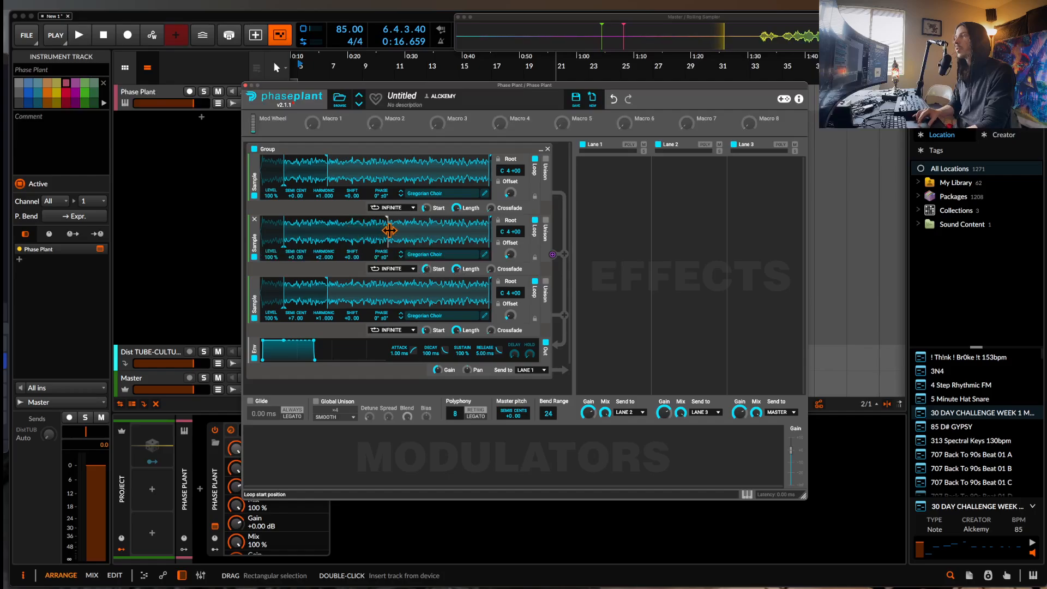
drag(329, 178, 306, 178)
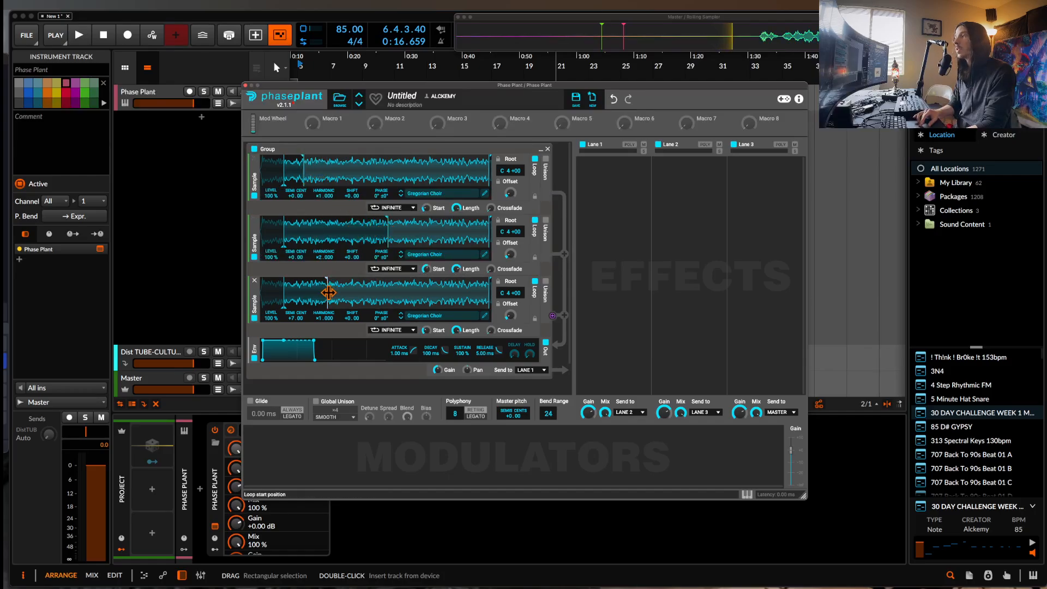
drag(328, 293, 415, 295)
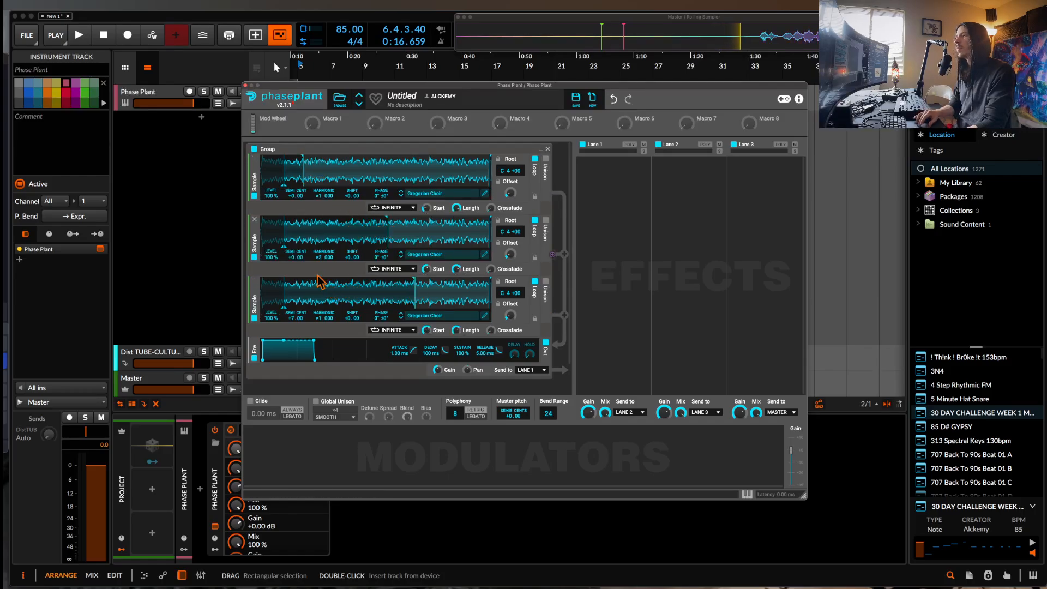
Arm the Phase Plant track and soften the output envelope with a 302 ms attack and 652 ms release
scroll(319, 281, down, 1)
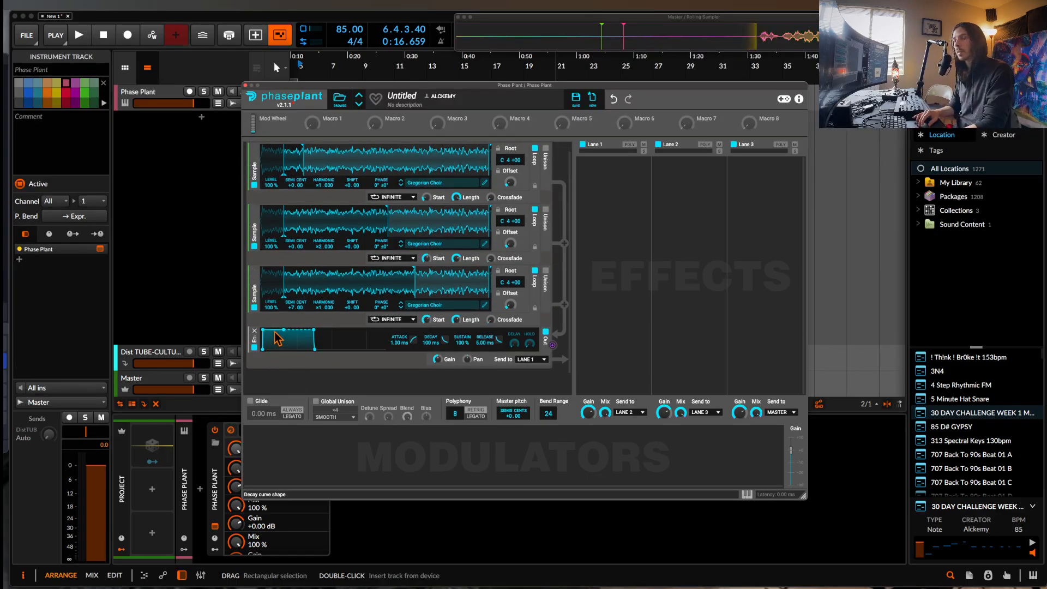
click(190, 92)
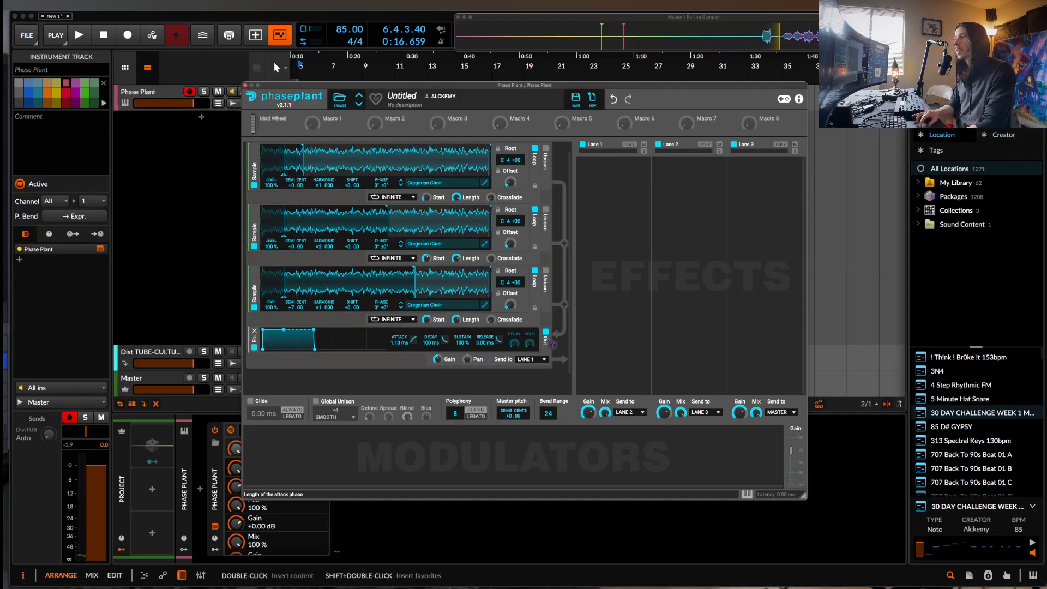
drag(268, 336, 348, 350)
mouse_move(269, 335)
mouse_down()
mouse_move(269, 345)
mouse_move(289, 330)
mouse_up()
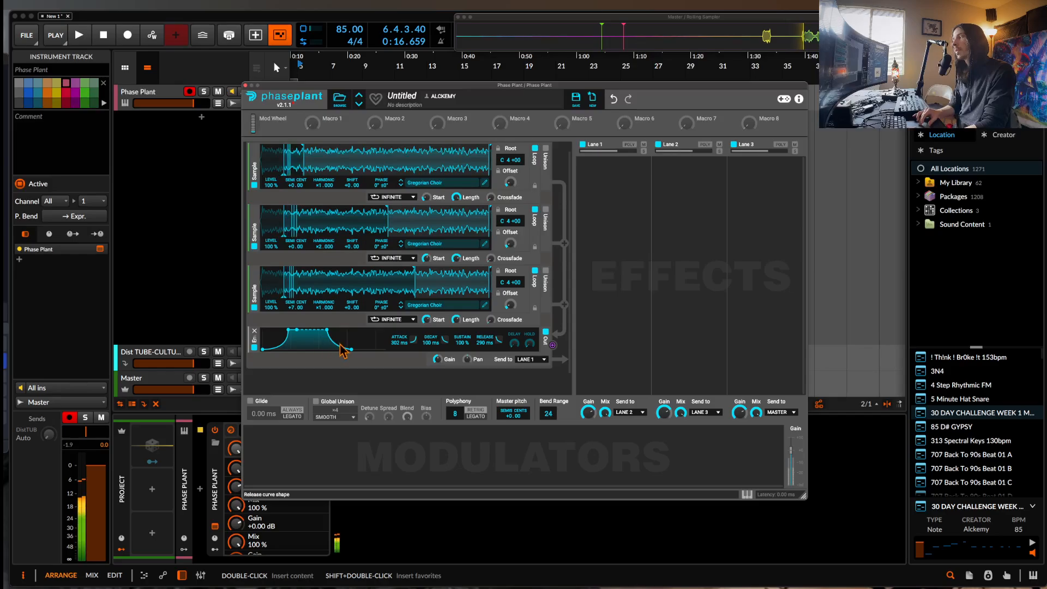
drag(345, 347, 359, 354)
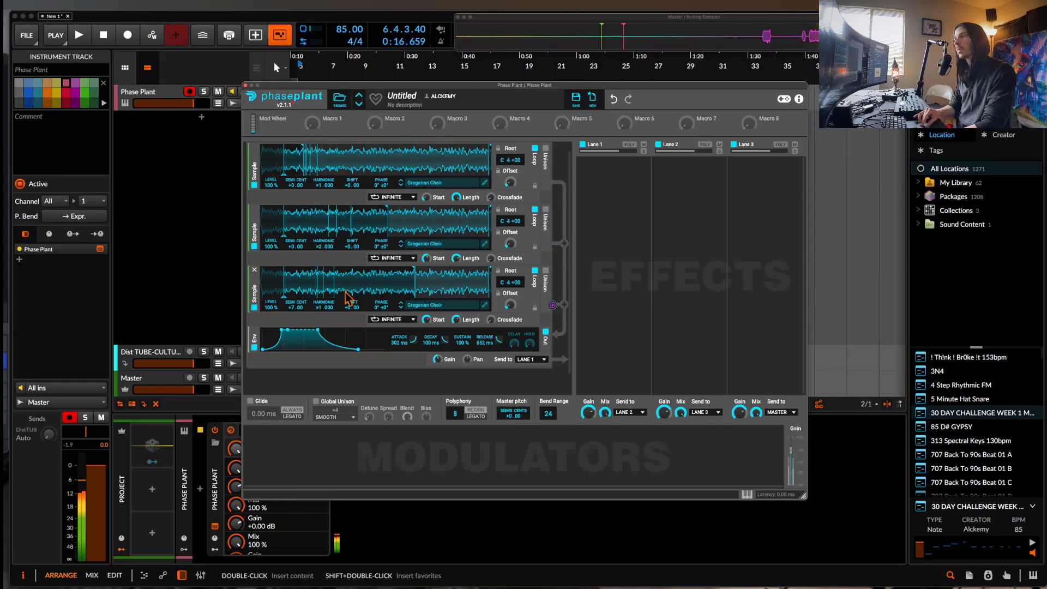
Offset the playback starts, earlier on the first sampler and later on the other two, and lengthen the envelope release to 991 ms
drag(283, 224, 335, 224)
click(285, 164)
mouse_move(284, 164)
mouse_down()
mouse_move(330, 166)
mouse_move(271, 166)
mouse_up()
drag(284, 282, 361, 280)
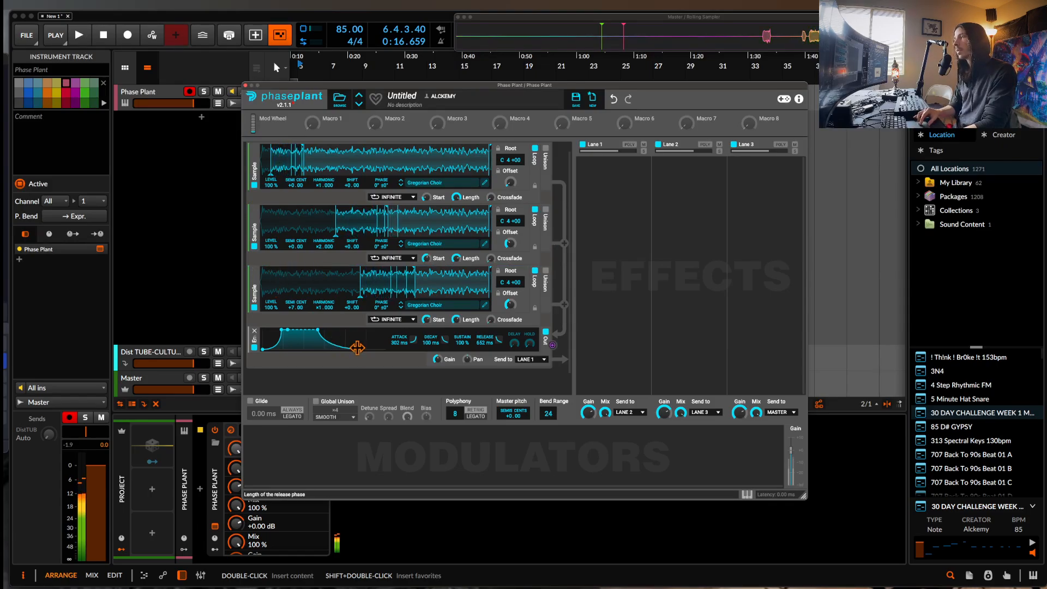
drag(358, 349, 362, 349)
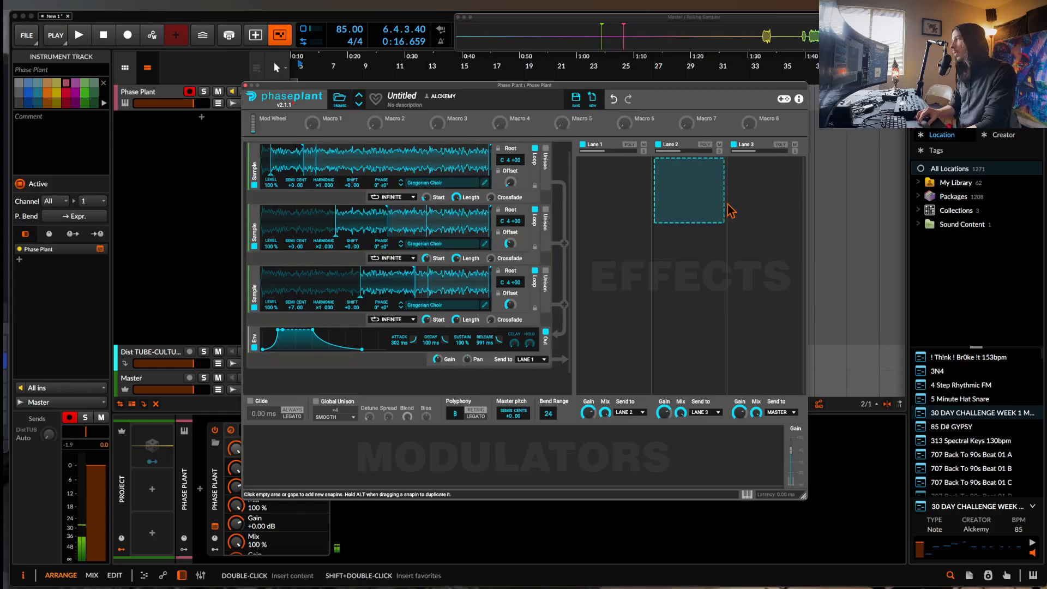
Add a Limiter effect to Lane 3
click(758, 193)
click(650, 265)
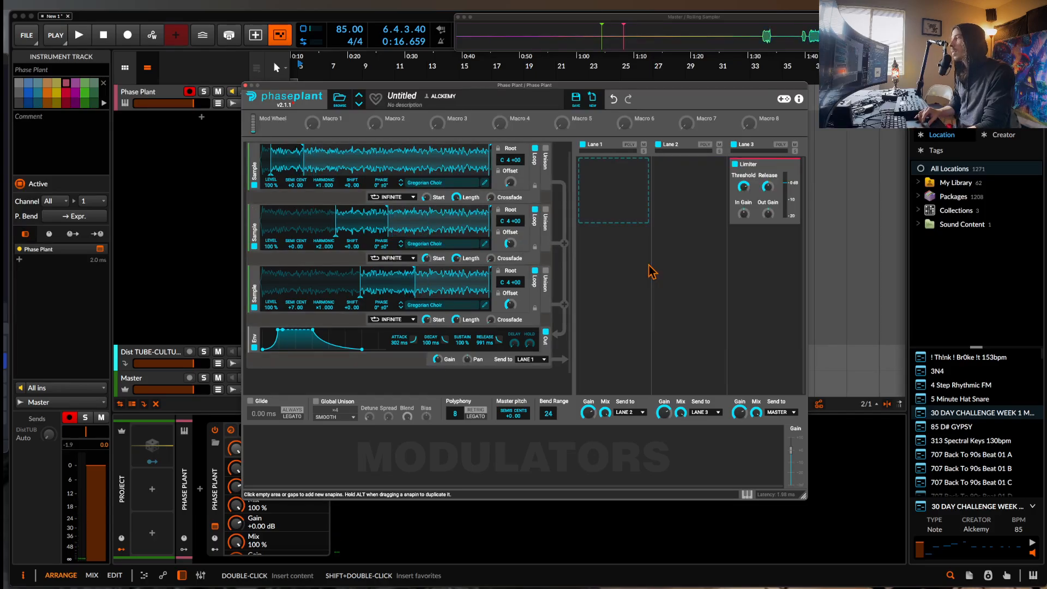
key(ctrl+g)
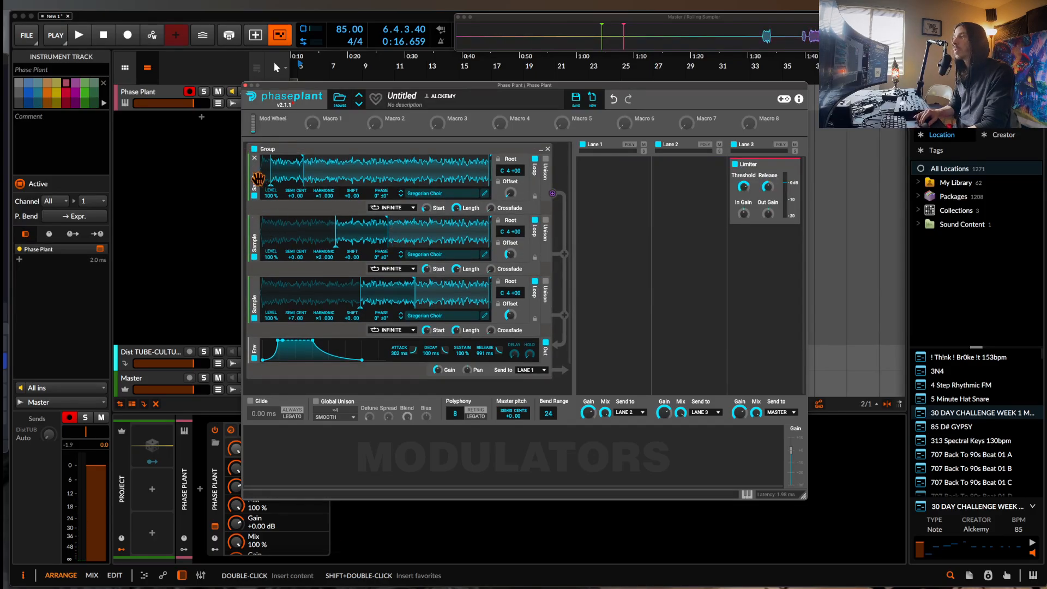
Duplicate the first choir sampler, tune the copy to -12 semitones and lower its level to 42%
key(super+d)
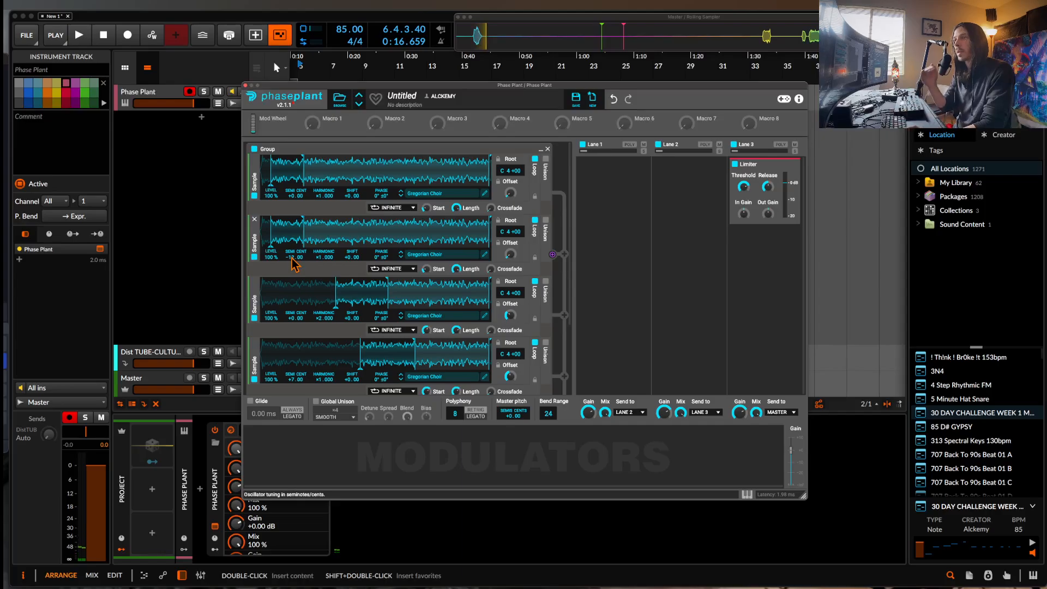
click(254, 380)
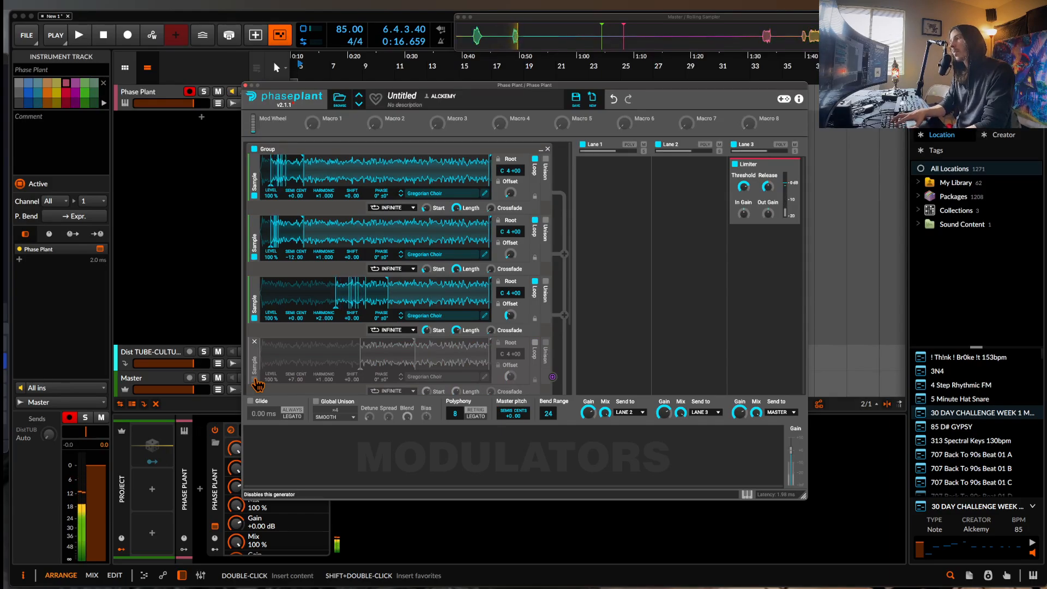
click(255, 380)
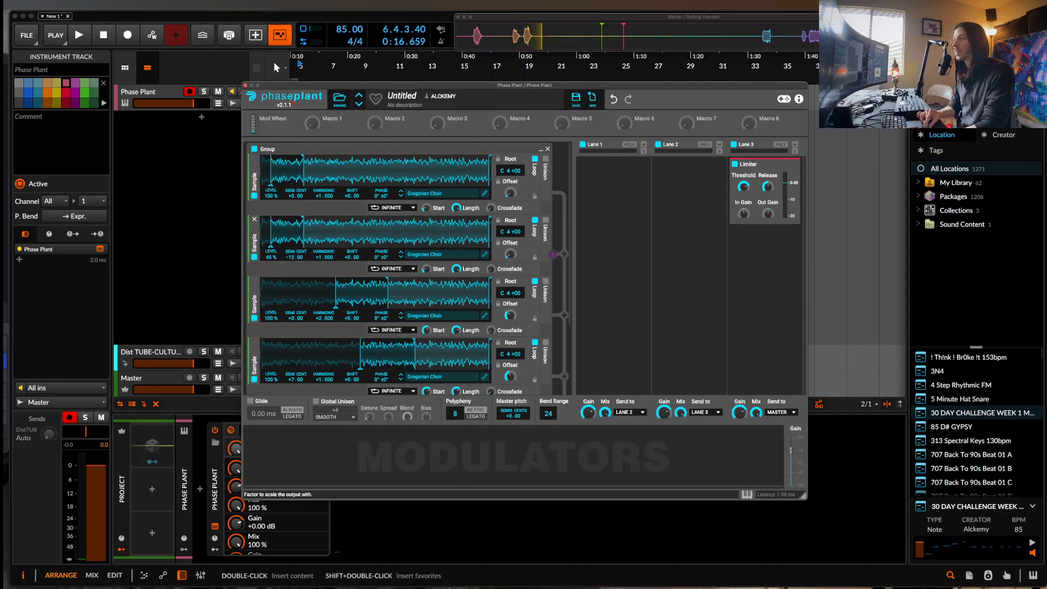
Add a Delay with raised ducking and Bounce enabled to Lane 1, and extend the output envelope's release to 2.10 s
click(611, 194)
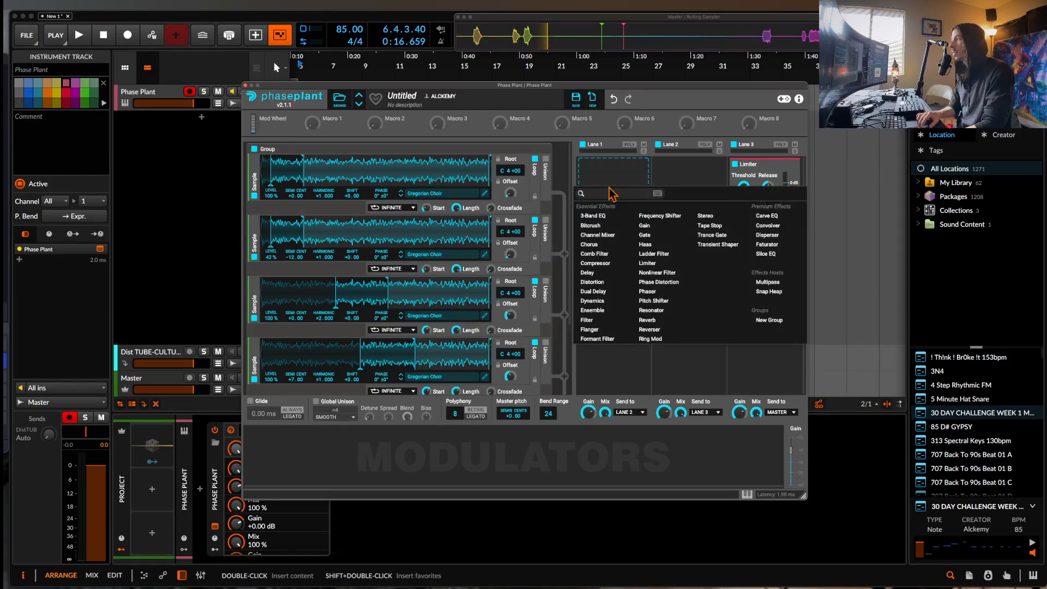
click(598, 275)
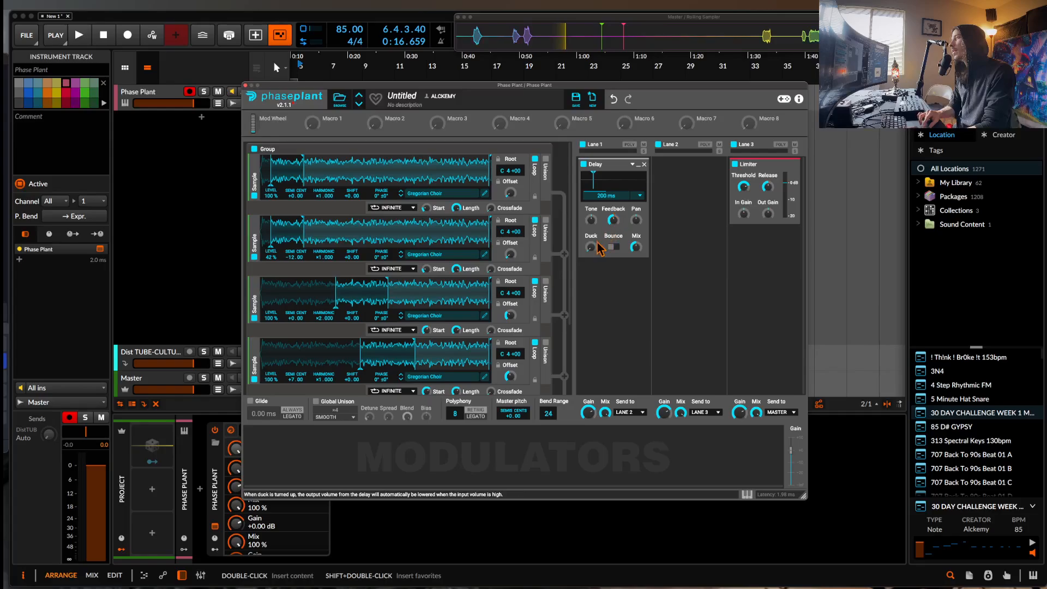
drag(590, 247, 591, 237)
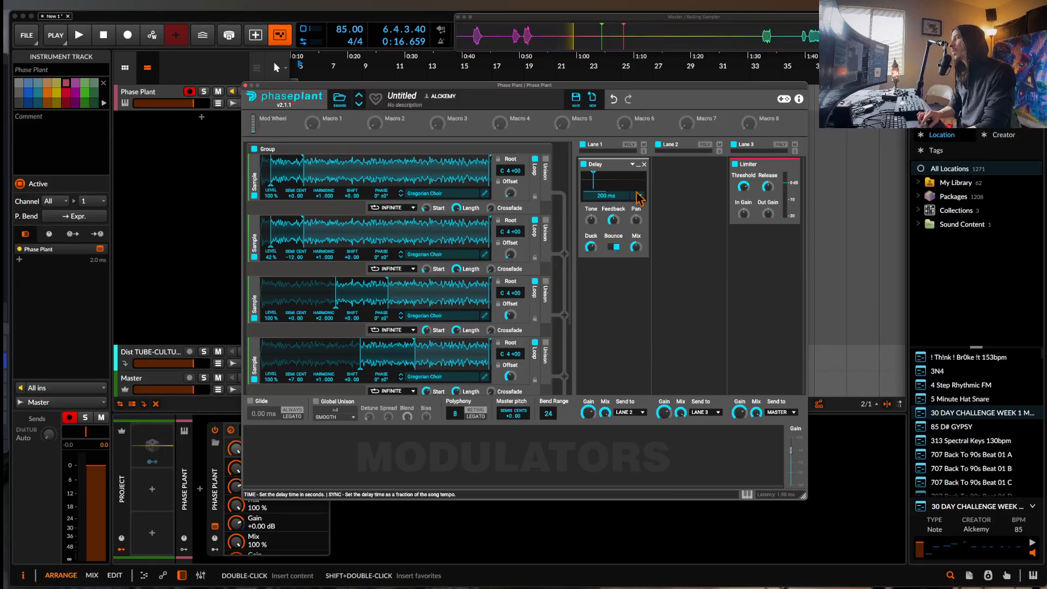
click(638, 164)
scroll(387, 392, down, 3)
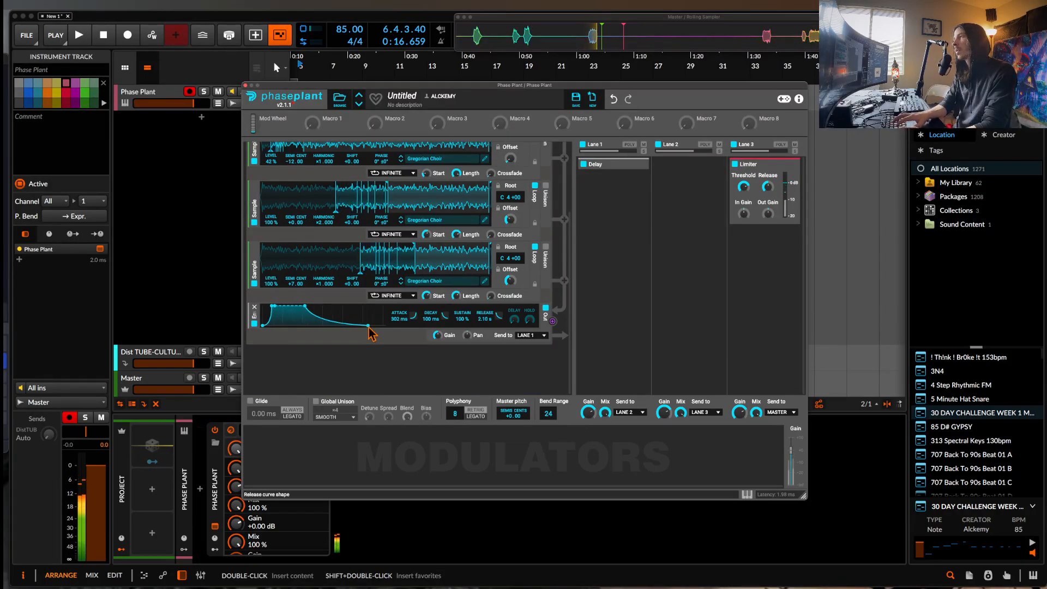
Close the Phase Plant window and insert the BigSky reverb after it in the device chain
click(248, 86)
click(338, 491)
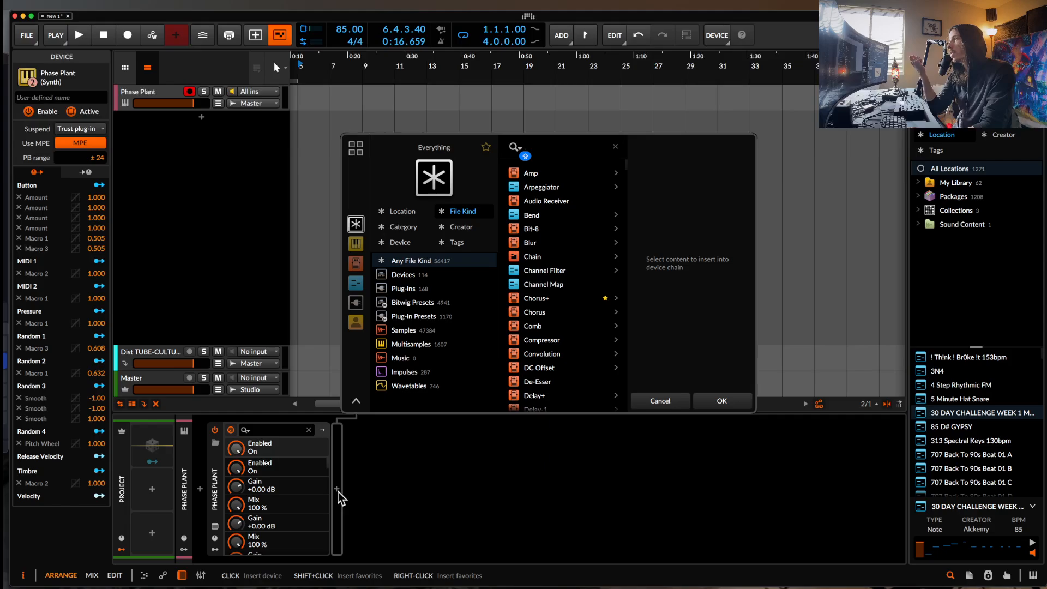
text(BIG)
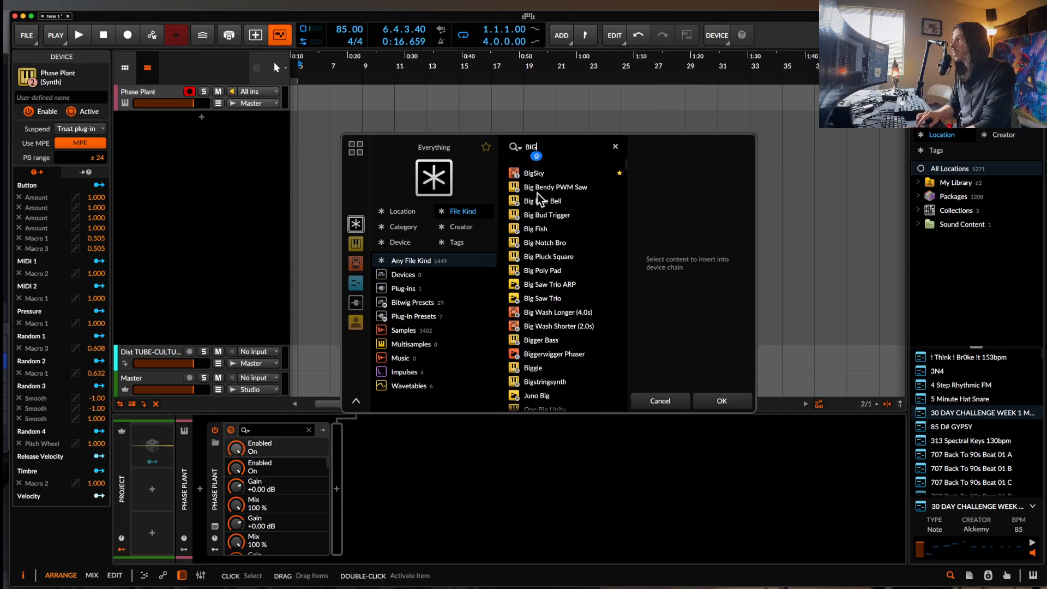
click(535, 174)
click(712, 397)
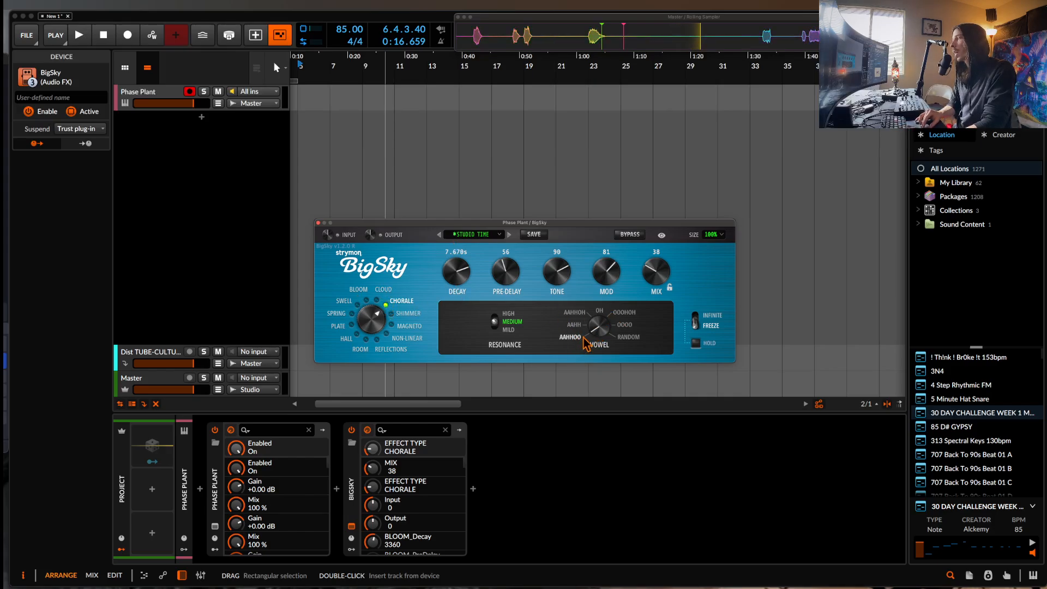
Raise the mix of the BigSky Chorale reverb to 81 and close its window
drag(657, 277, 652, 254)
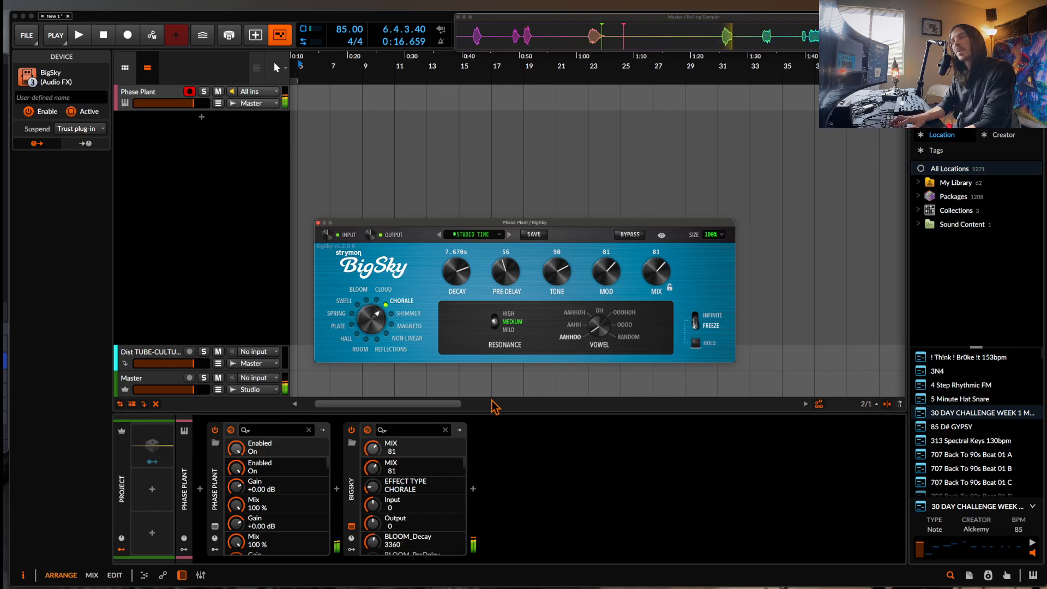
click(319, 223)
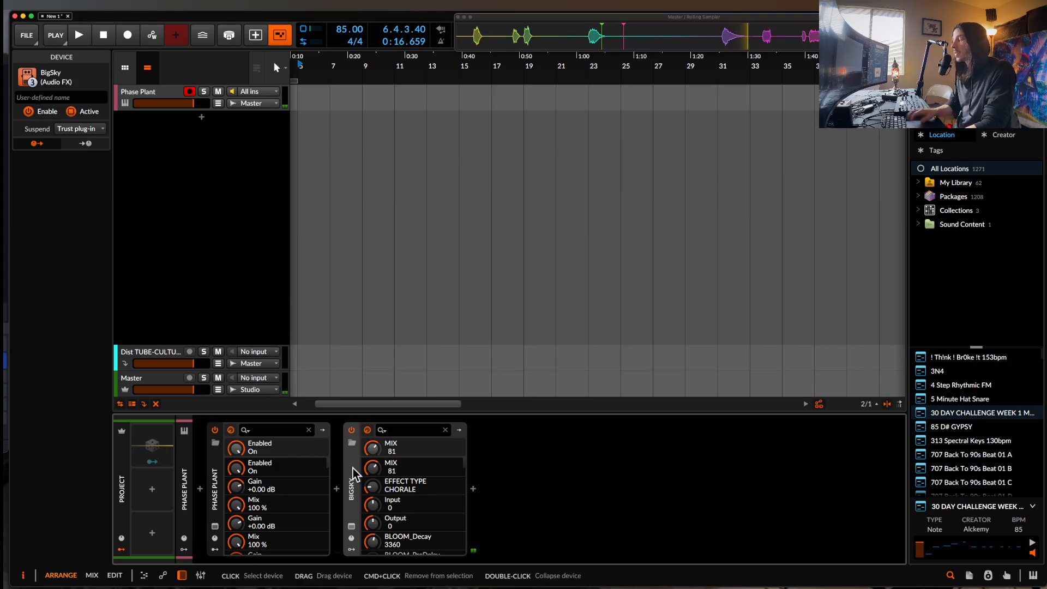
Replace the BigSky reverb after Phase Plant with the Convolution reverb and raise its mix to about 66%
key(Delete)
click(337, 490)
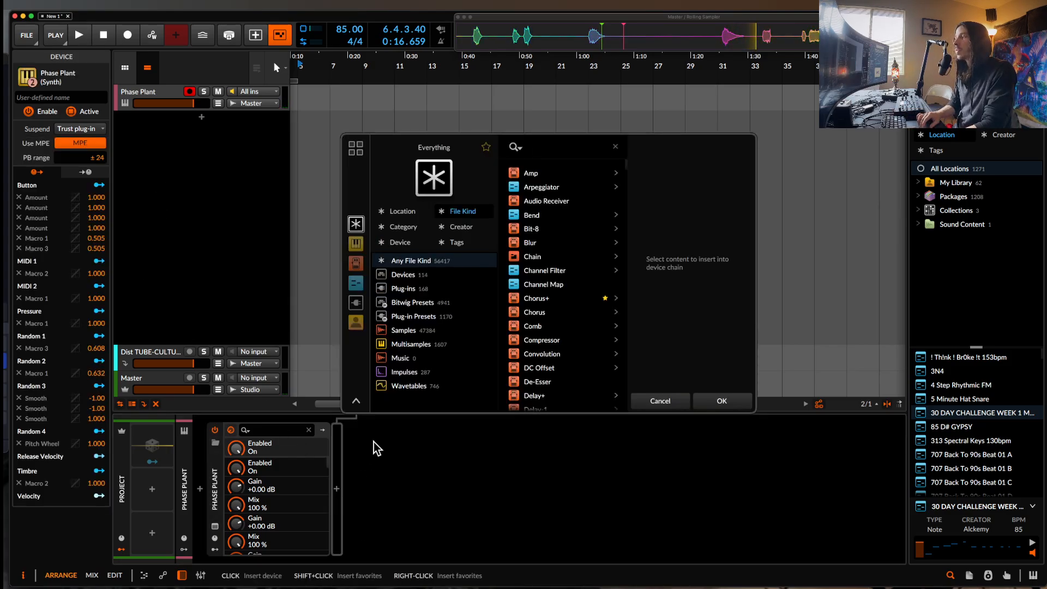
text(CONV)
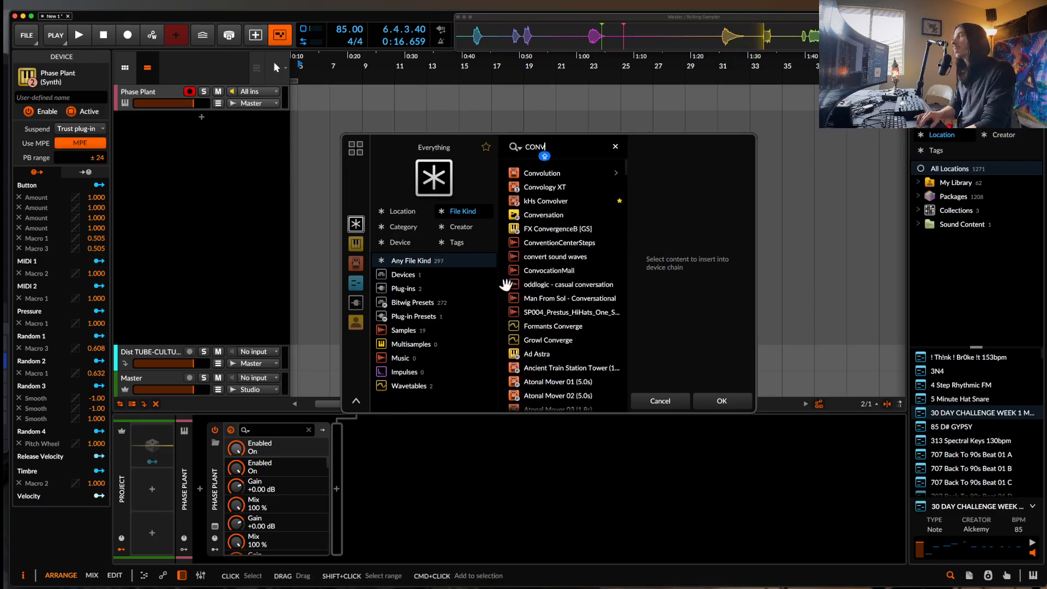
click(721, 399)
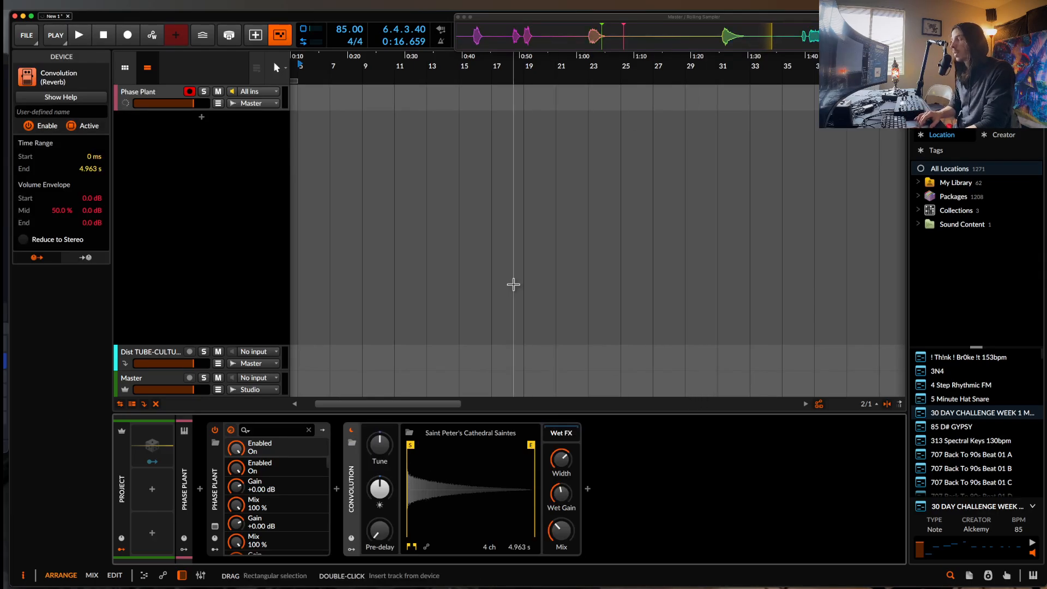
drag(562, 531, 561, 491)
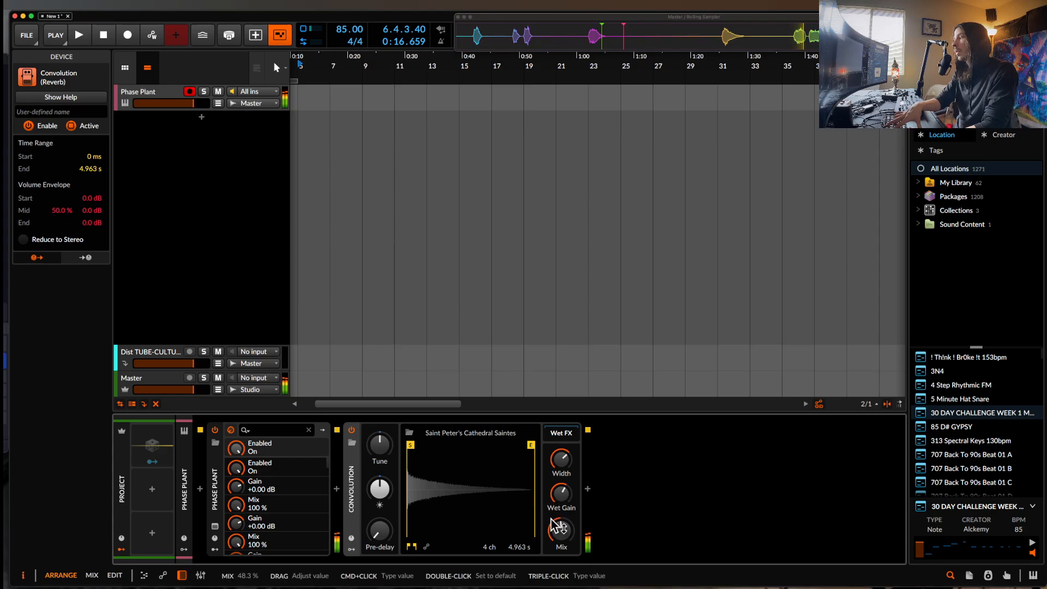
drag(561, 529, 553, 530)
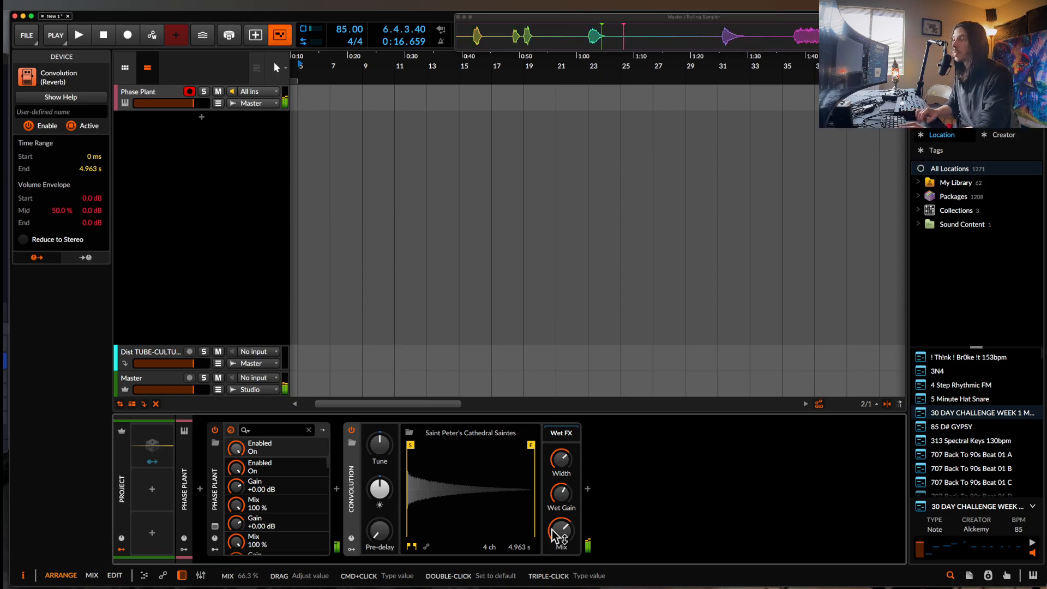
Reopen Phase Plant, add a band-pass Filter to Lane 1 and place it above the Delay
click(215, 526)
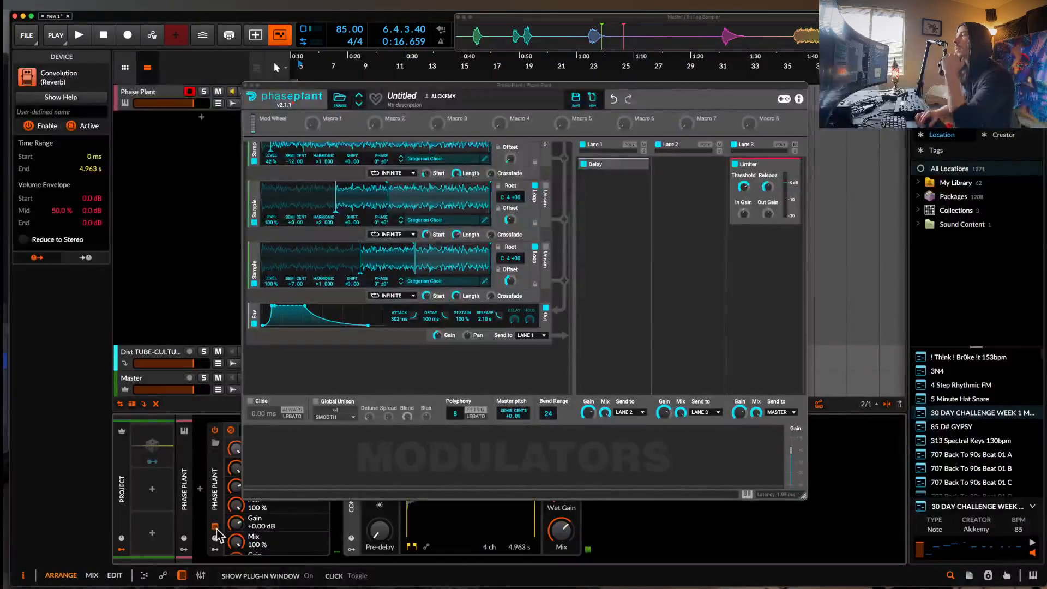
click(614, 204)
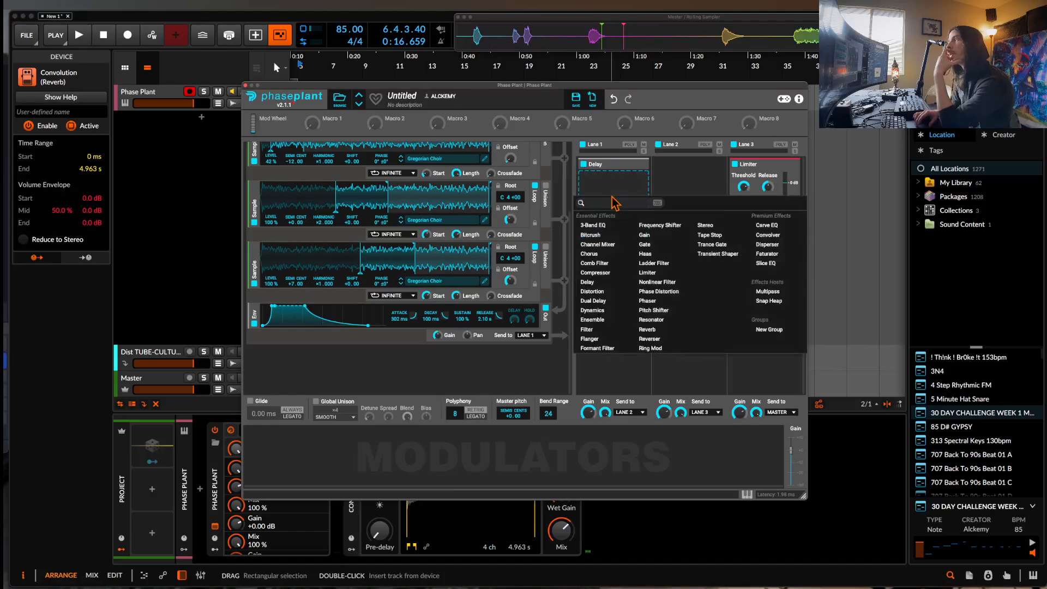
click(587, 330)
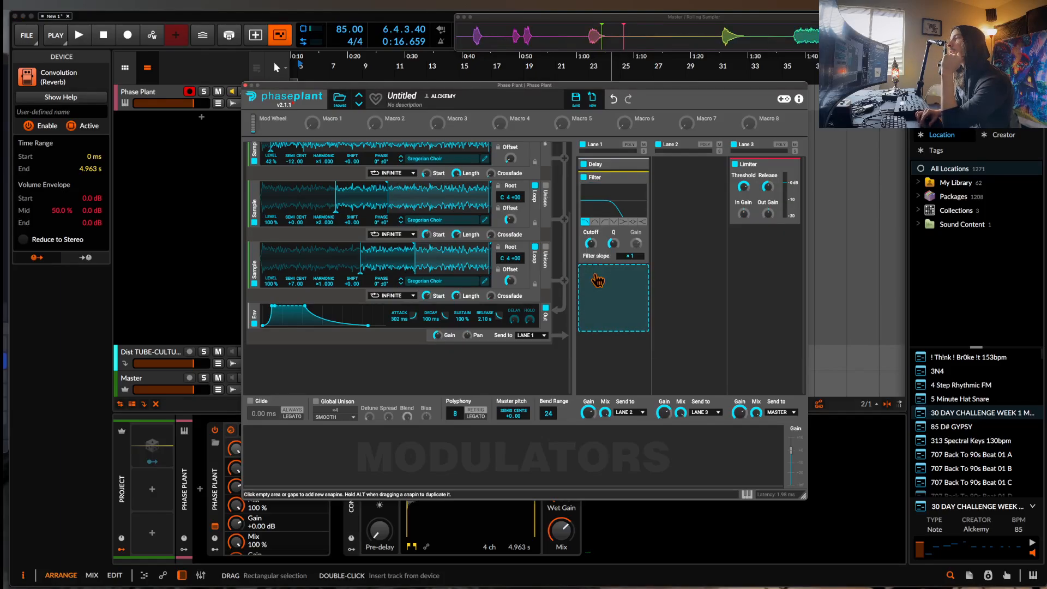
click(596, 222)
drag(594, 177, 595, 164)
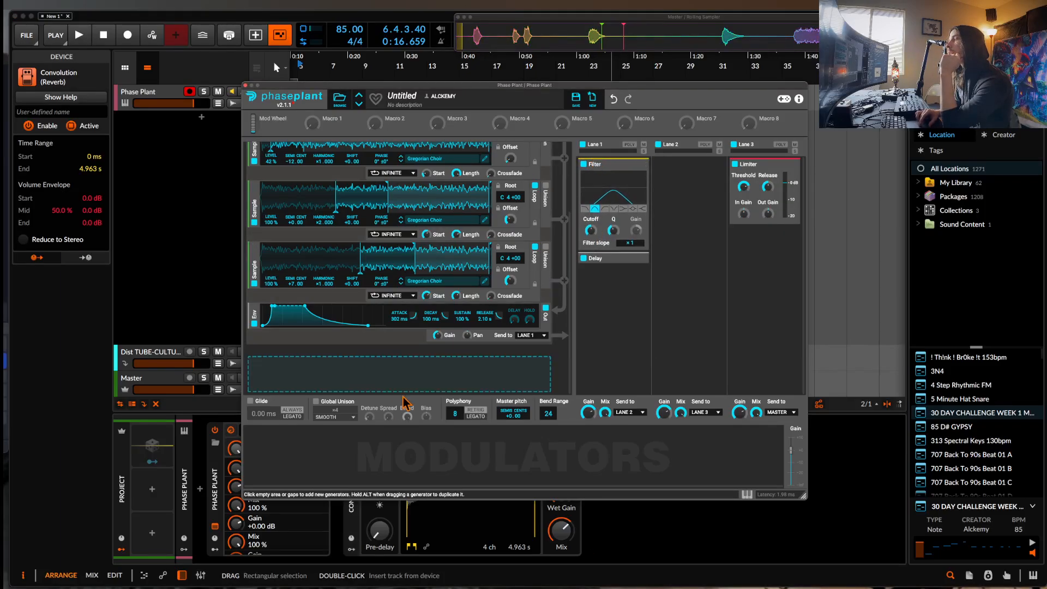
Add an Envelope modulator with 2.53 s attack, 1.28 s decay and 0% sustain, and assign it to the Filter's Cutoff
click(289, 453)
click(327, 412)
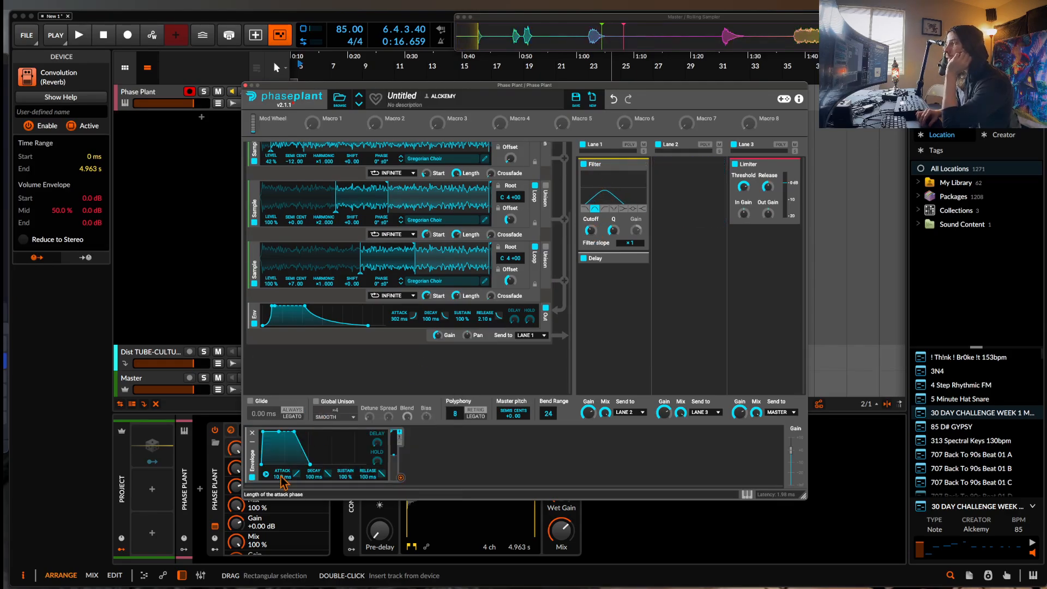
drag(283, 476, 328, 465)
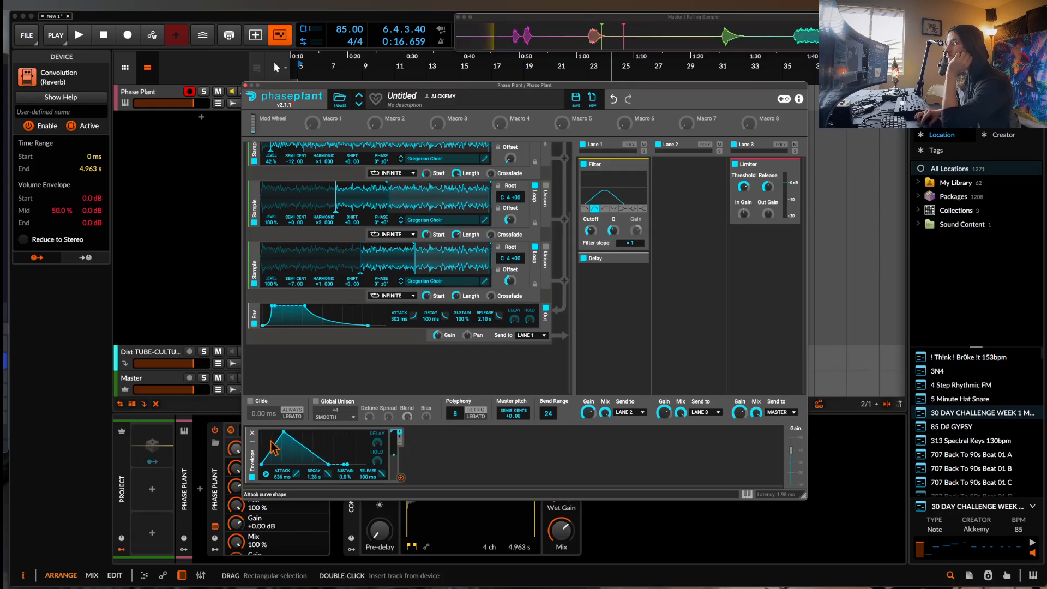
mouse_move(284, 432)
mouse_down()
mouse_move(315, 432)
mouse_move(299, 431)
mouse_up()
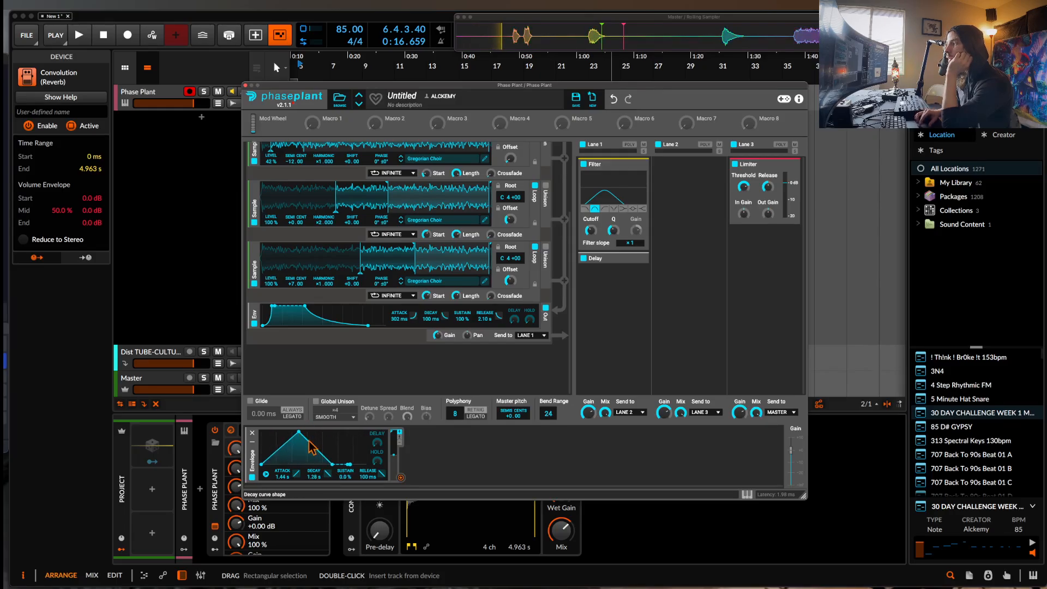
drag(401, 477, 590, 230)
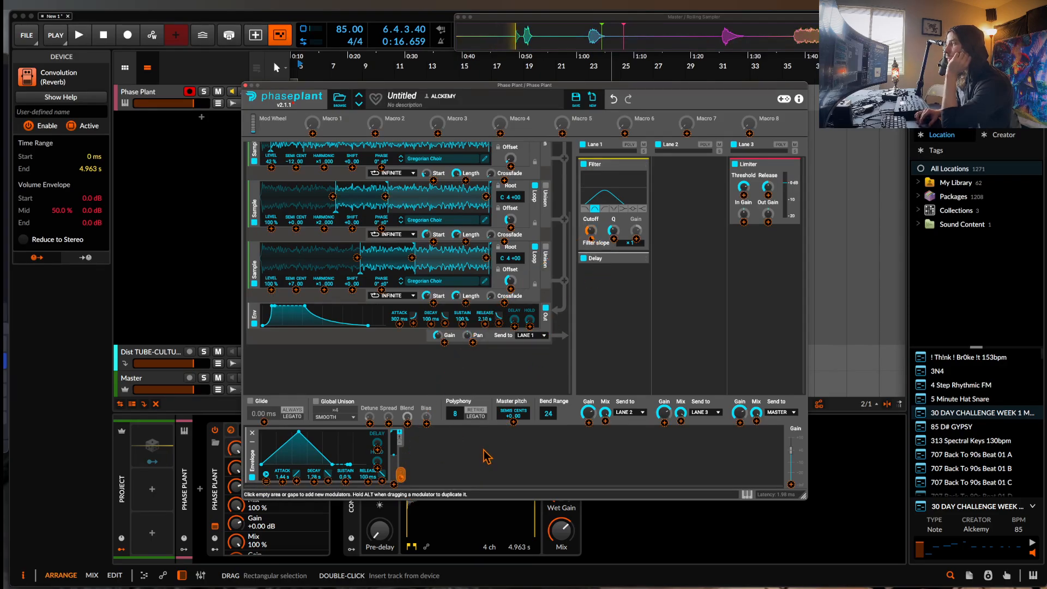
click(513, 450)
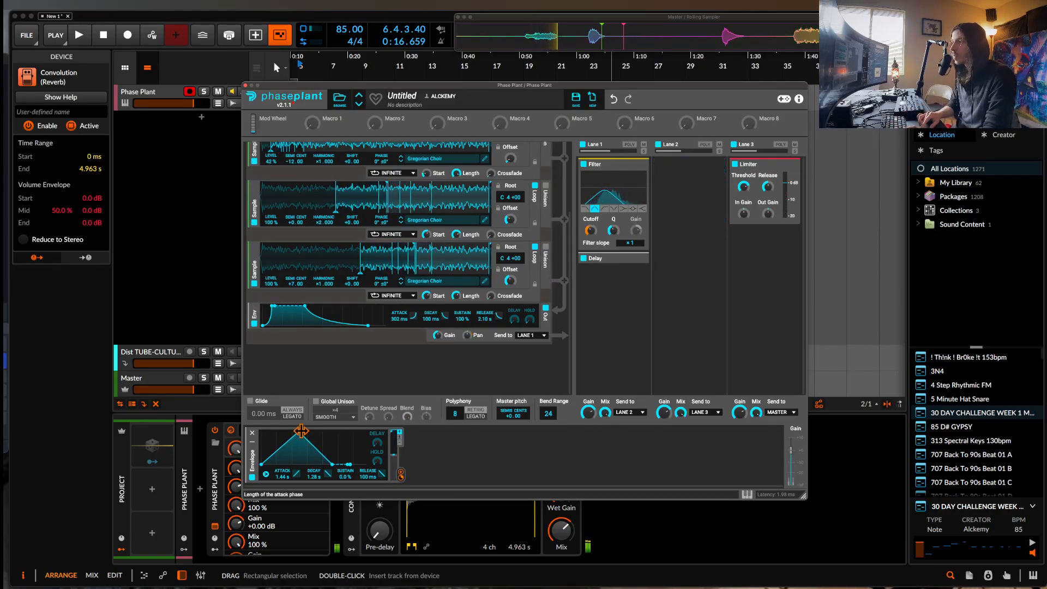
drag(299, 432, 310, 432)
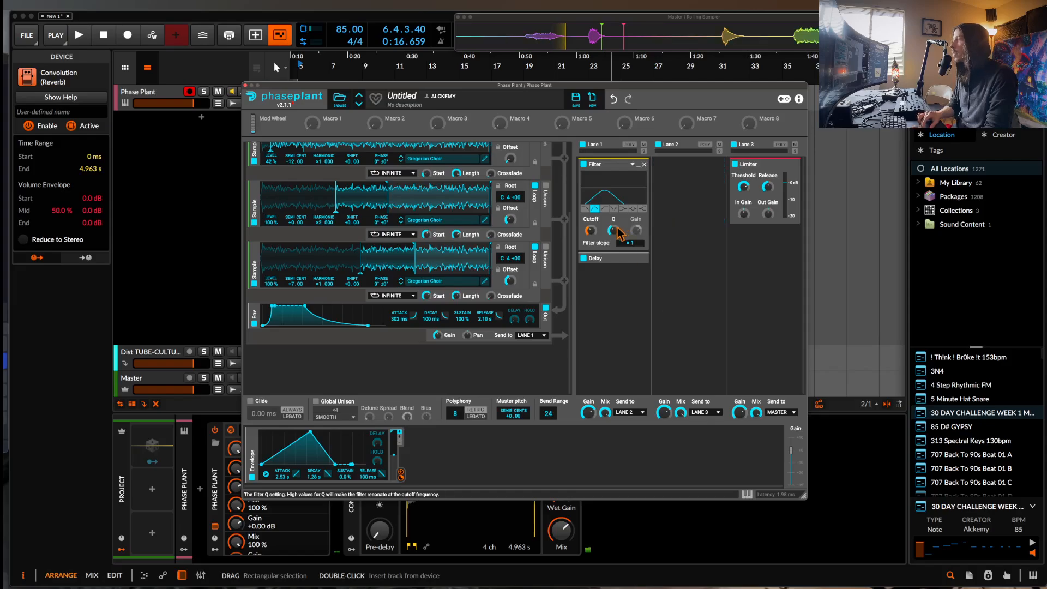
Raise the Q of the Lane 1 Filter slightly and increase the input gain of the Lane 3 Limiter
drag(615, 229, 615, 222)
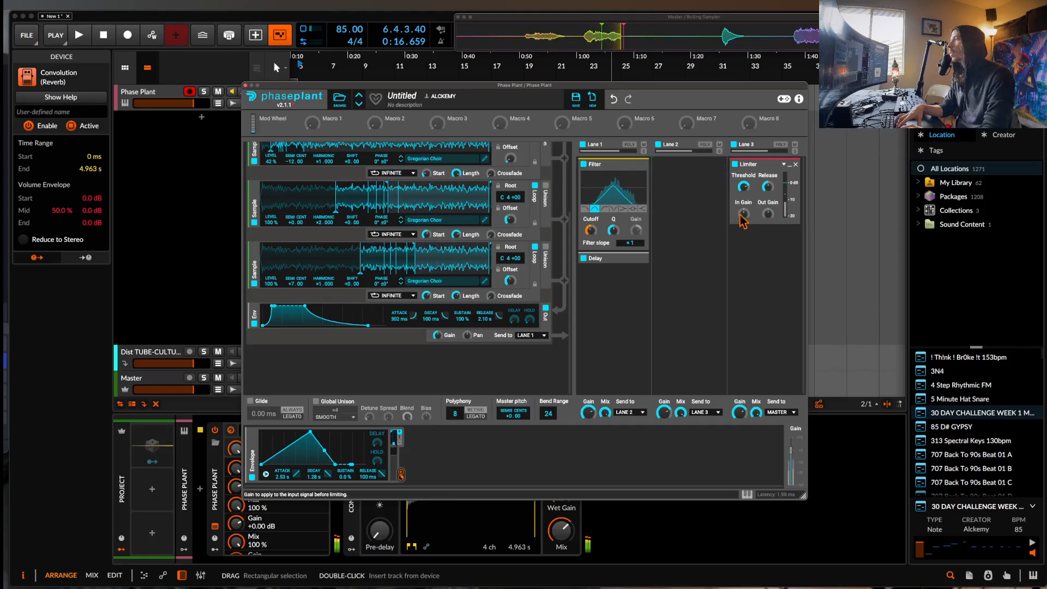
drag(744, 214, 744, 208)
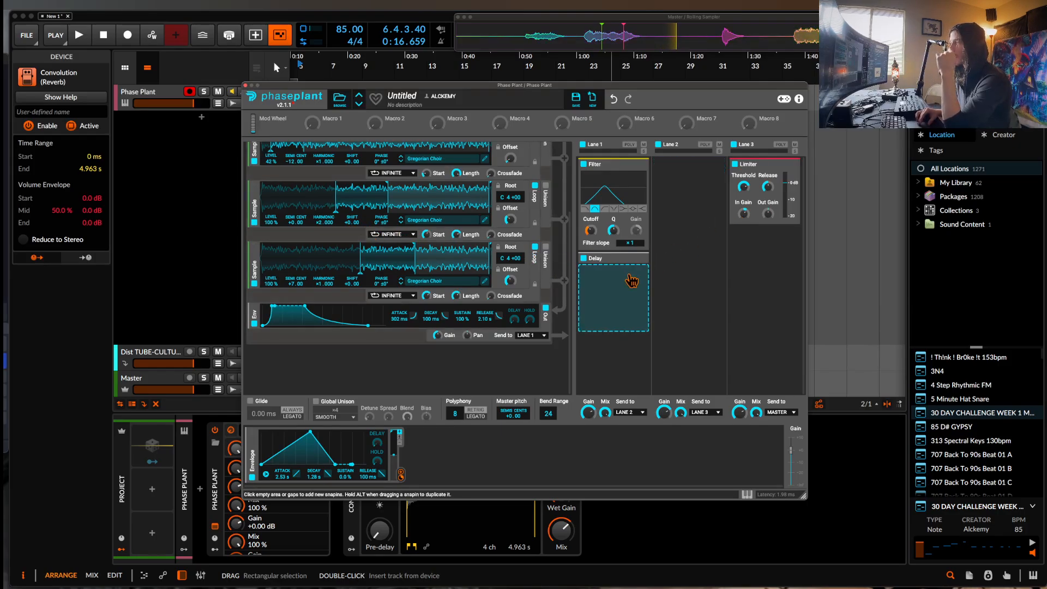
Add a Slice EQ below the Delay in Lane 1, shape a broad midrange dip and close its editor
click(632, 282)
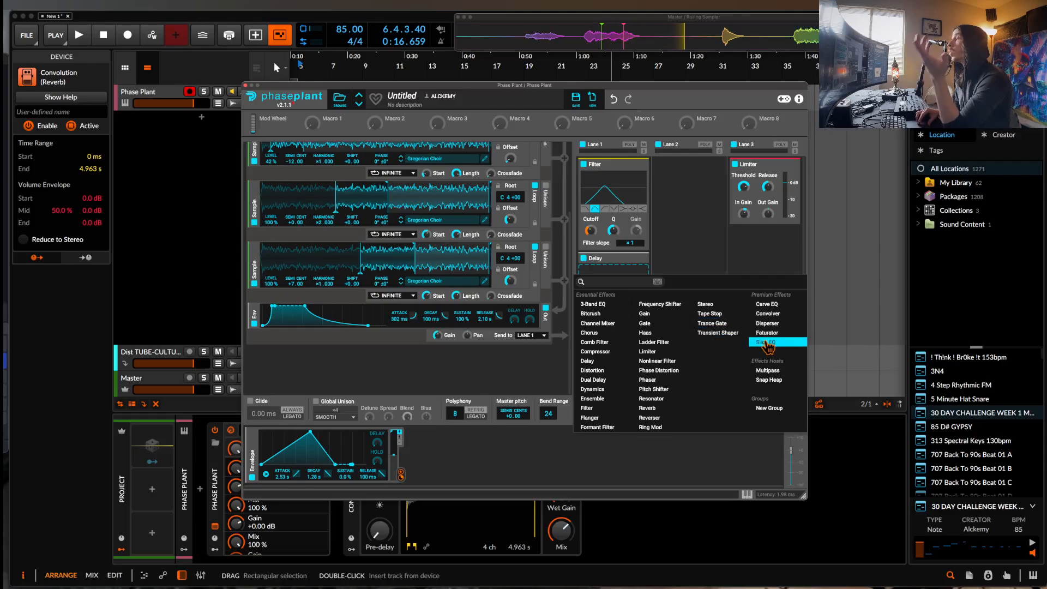
click(766, 342)
click(641, 285)
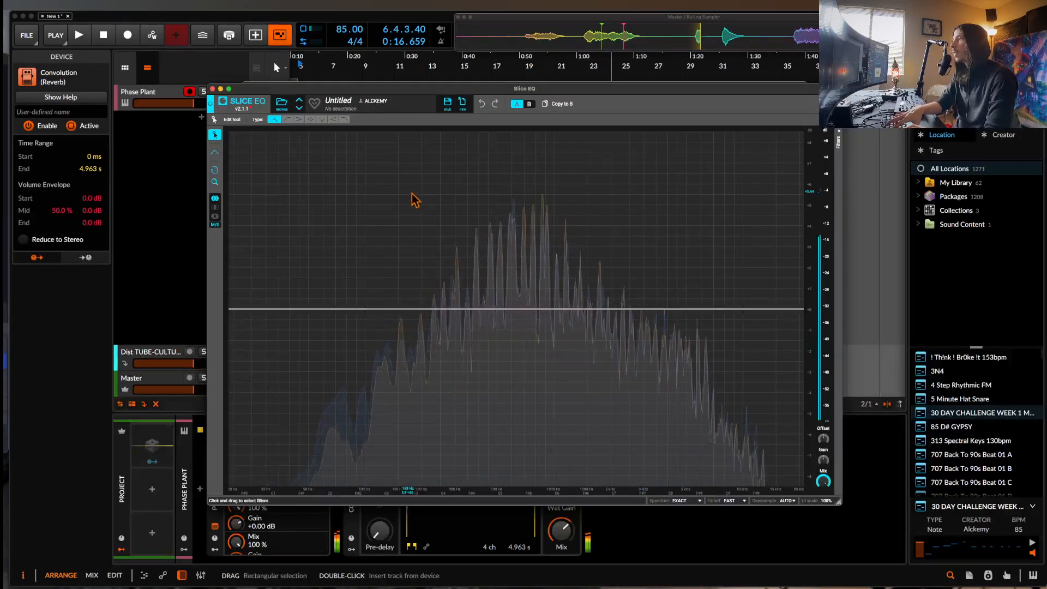
drag(505, 309, 532, 361)
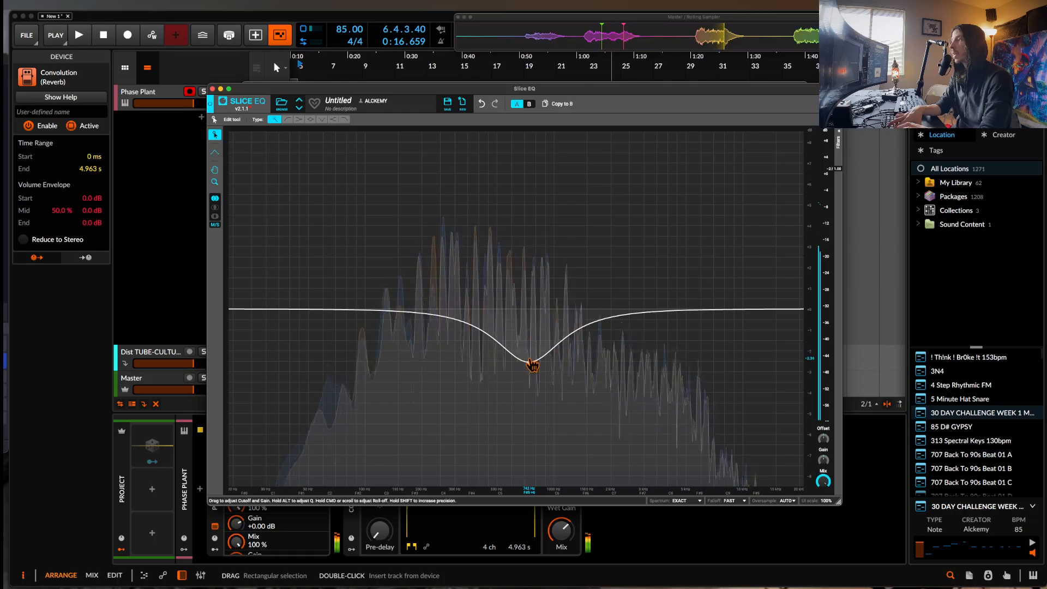
mouse_move(532, 361)
mouse_down()
mouse_move(530, 317)
mouse_move(530, 355)
mouse_up()
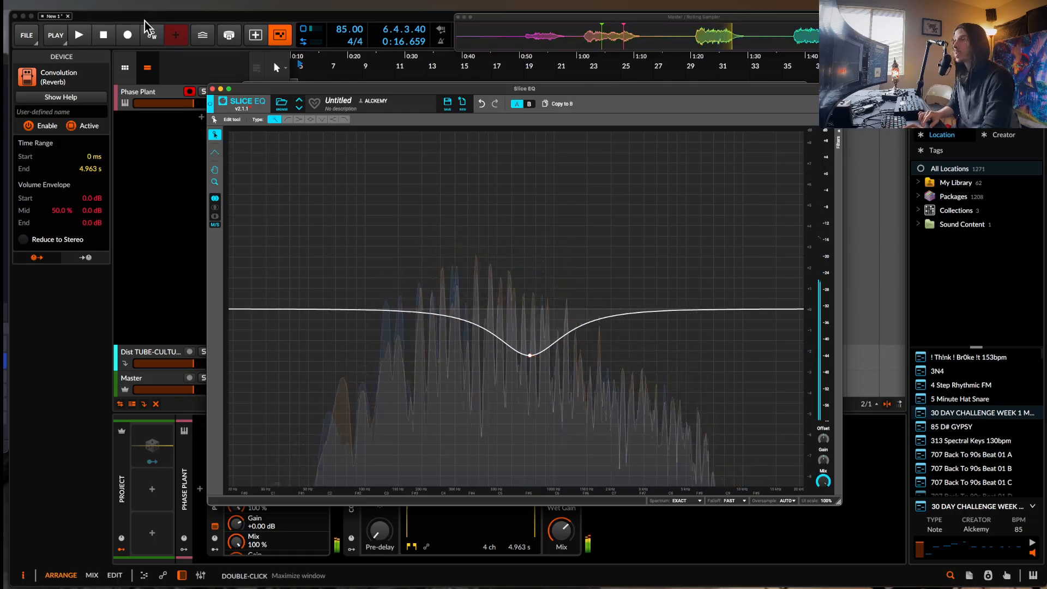
click(212, 88)
Add a Compressor below the Slice EQ in Lane 1 and adjust its ratio and attack
click(609, 322)
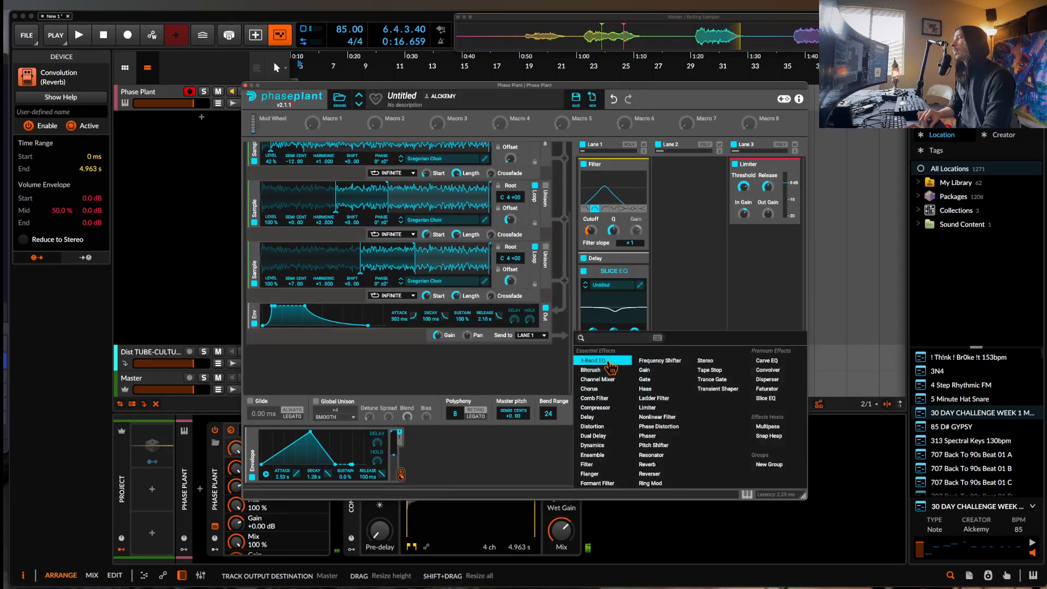
click(608, 408)
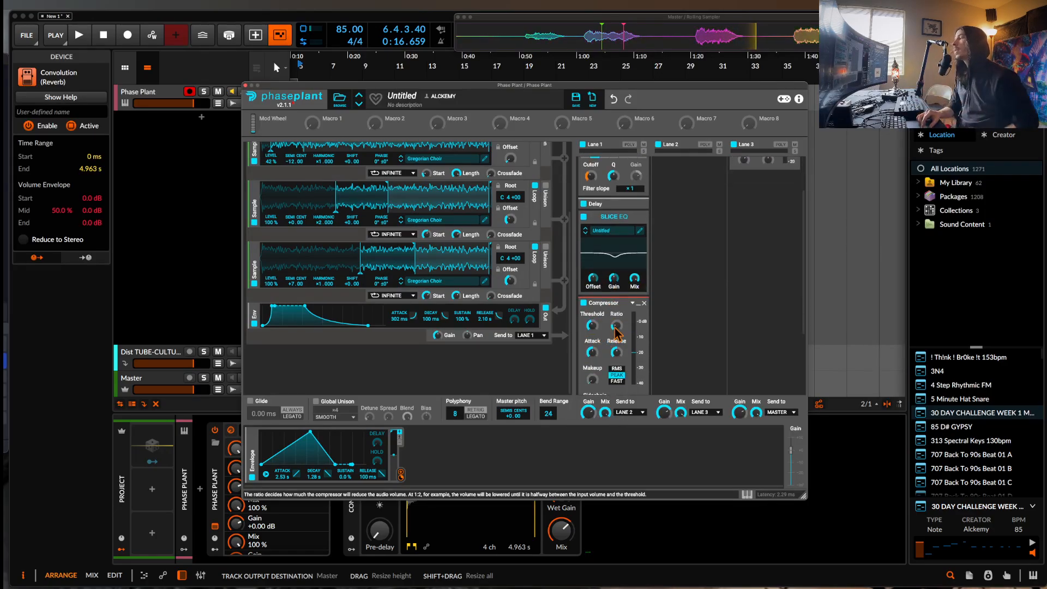
drag(591, 352, 592, 351)
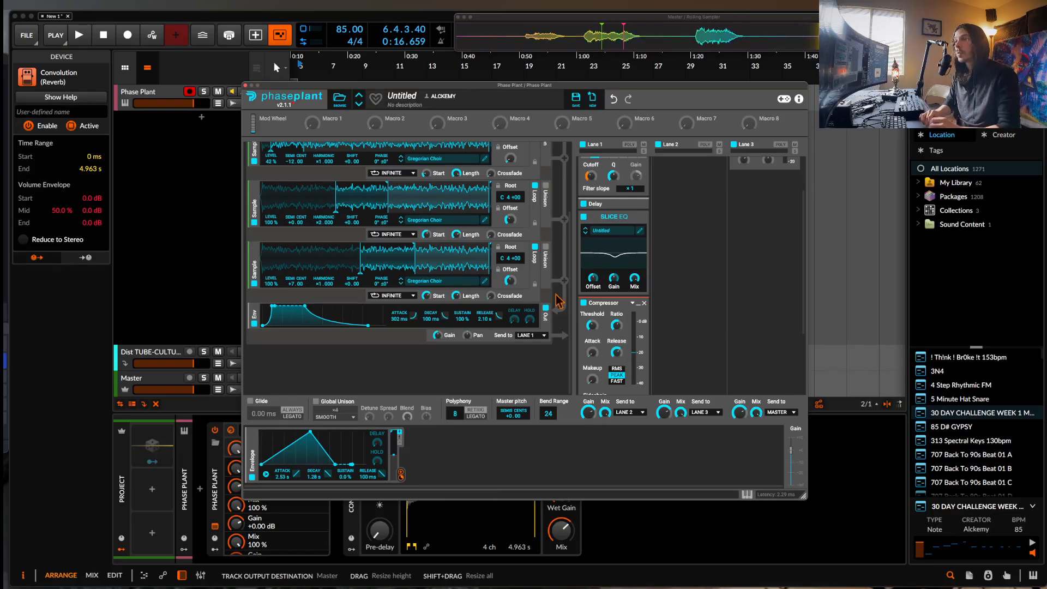
Insert an Analog saw oscillator above the output envelope with 4-voice Smooth unison, reduce its level and increase the unison spread
click(352, 309)
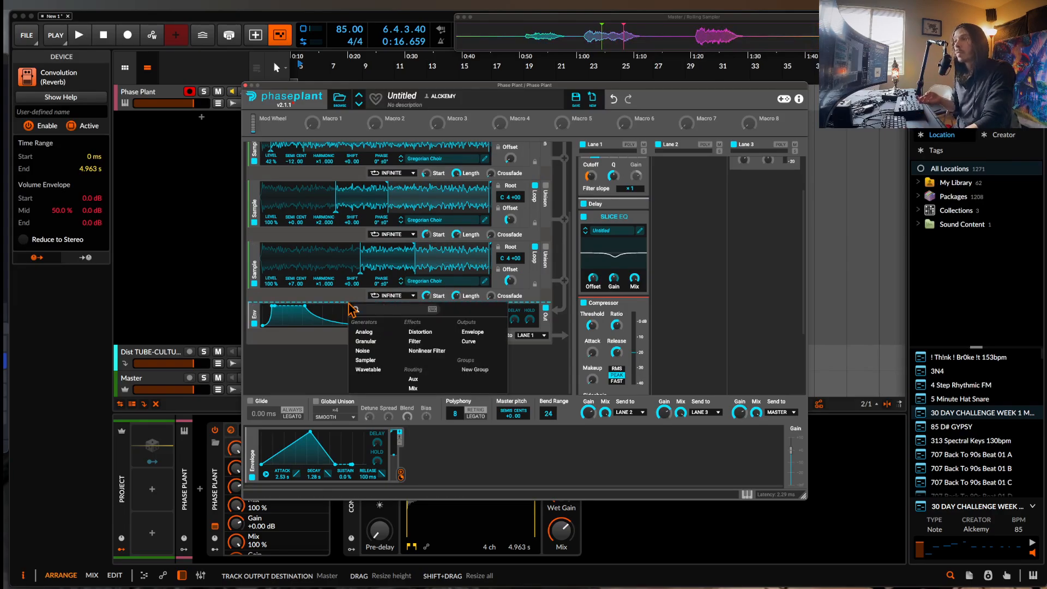
click(364, 331)
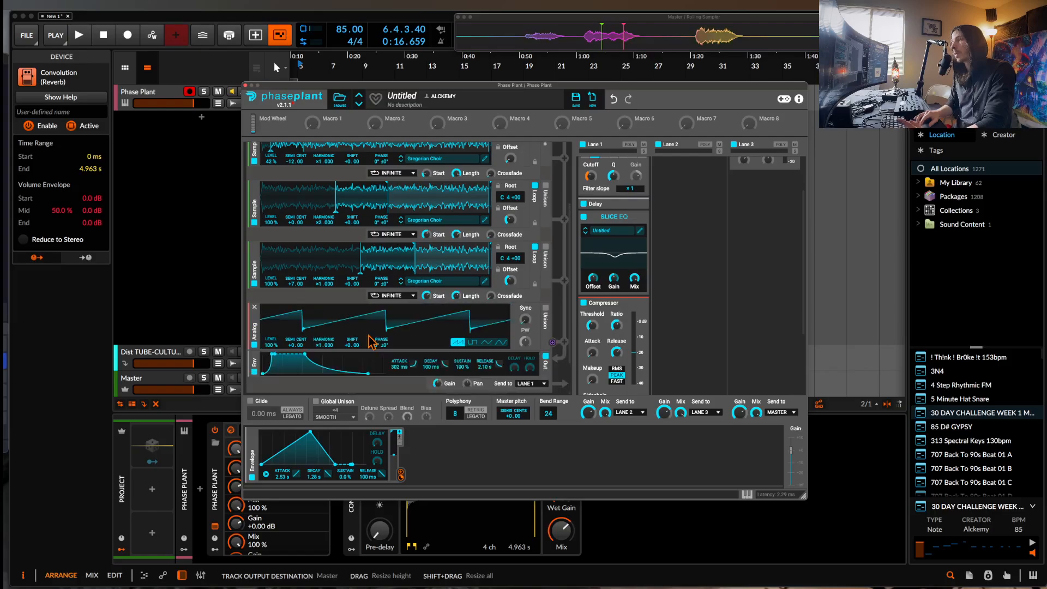
click(545, 309)
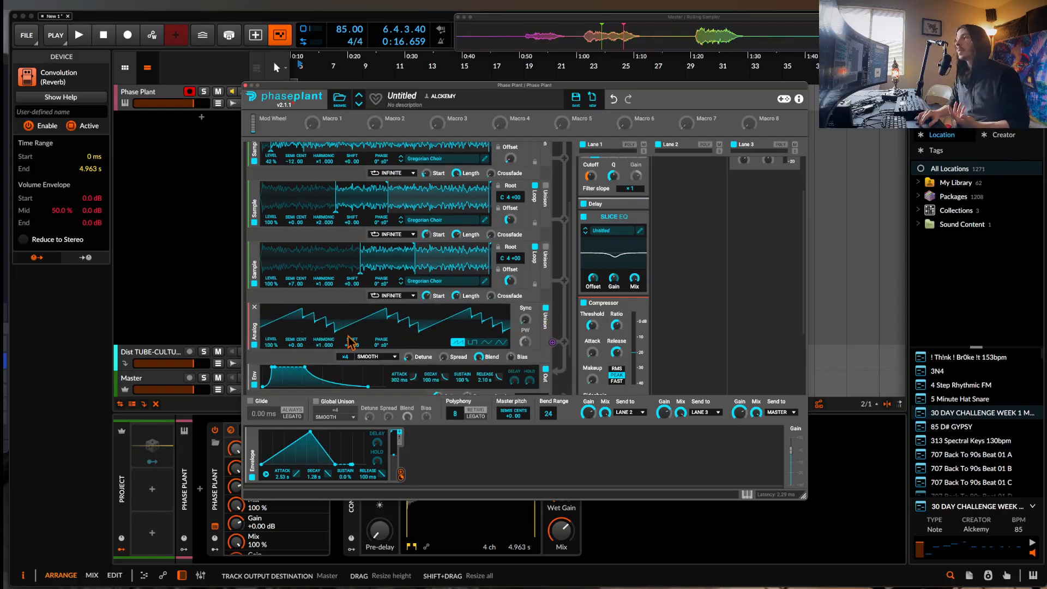
drag(272, 343, 272, 368)
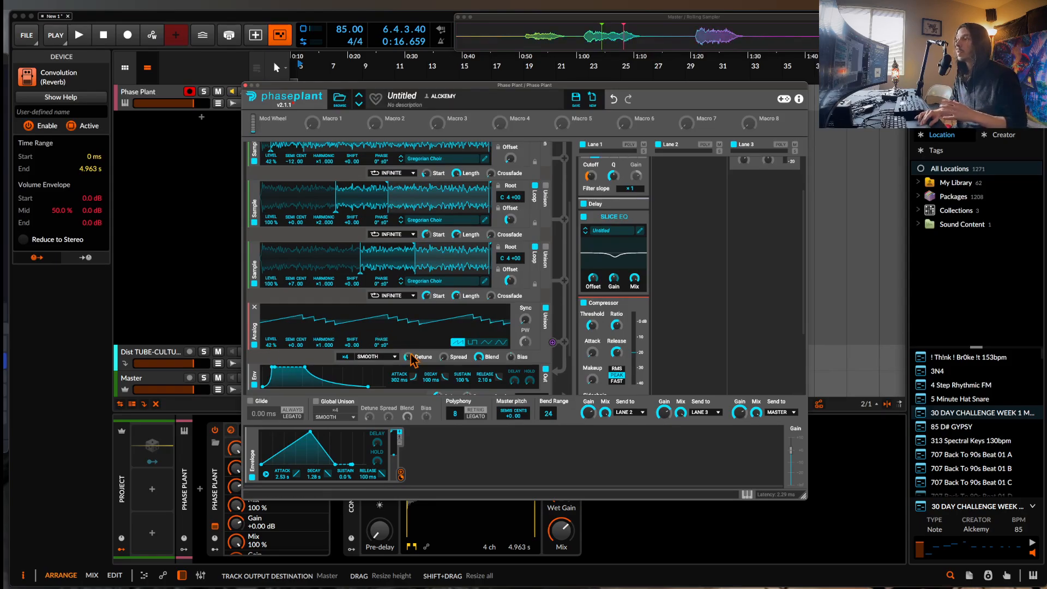
drag(443, 362, 445, 357)
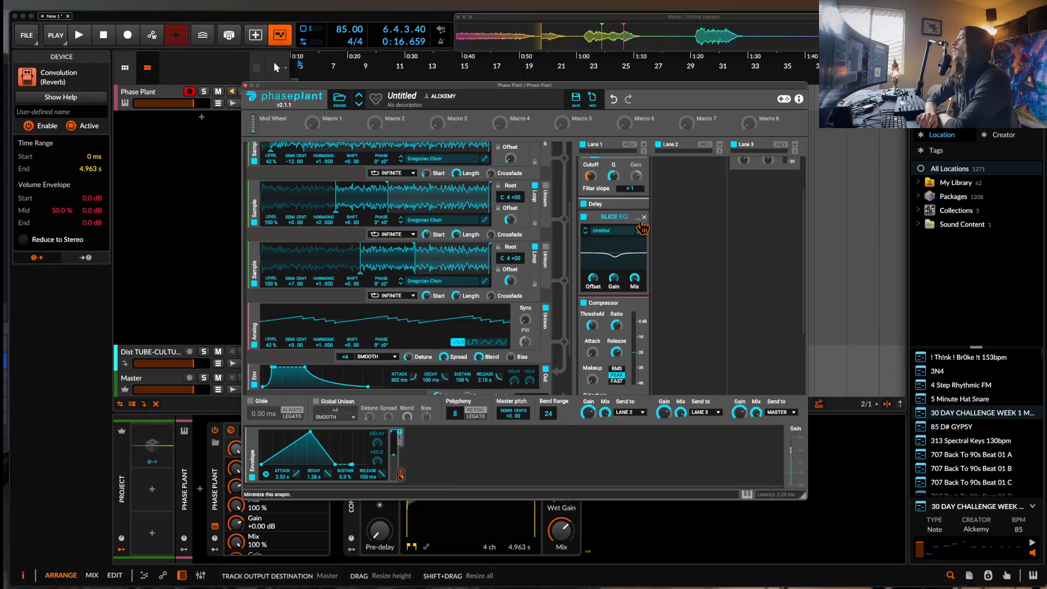
Move the Slice EQ and Compressor from Lane 1 into Lane 2, and enable Poly on Lane 1
scroll(643, 228, up, 1)
scroll(643, 228, up, 1)
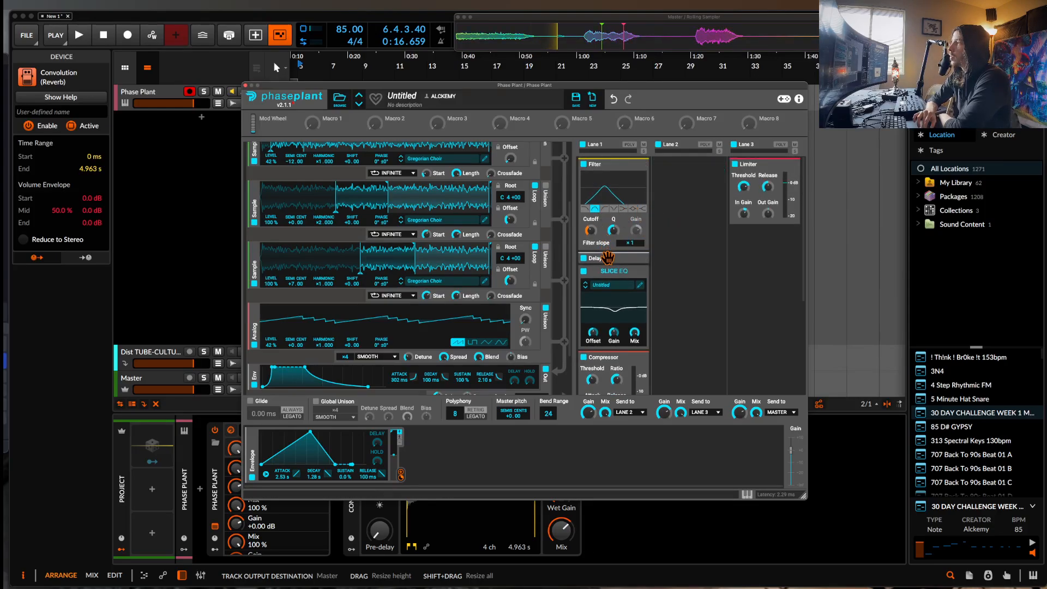
drag(607, 271, 684, 165)
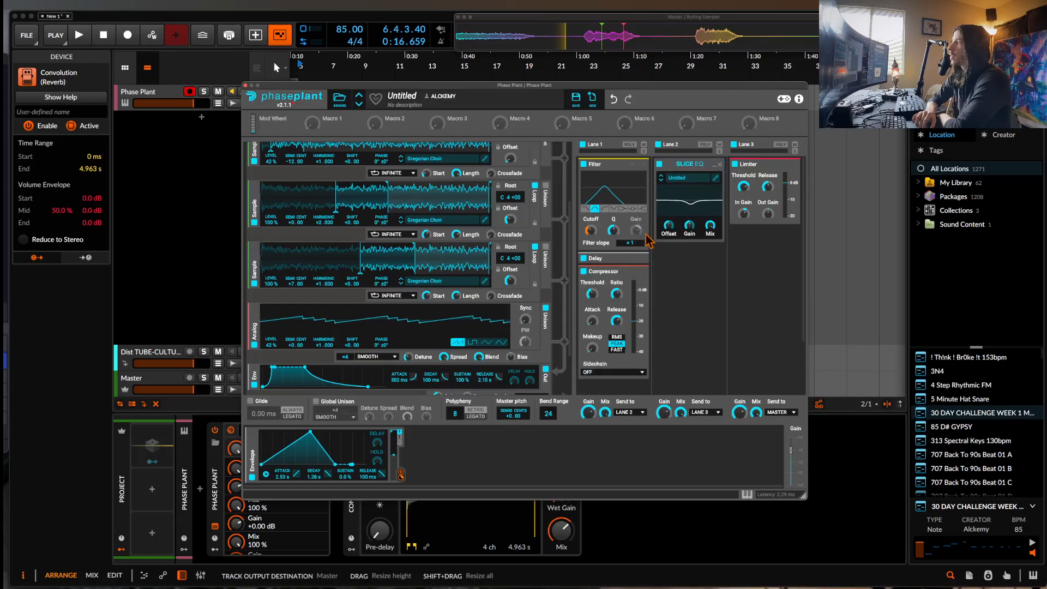
drag(614, 271, 686, 262)
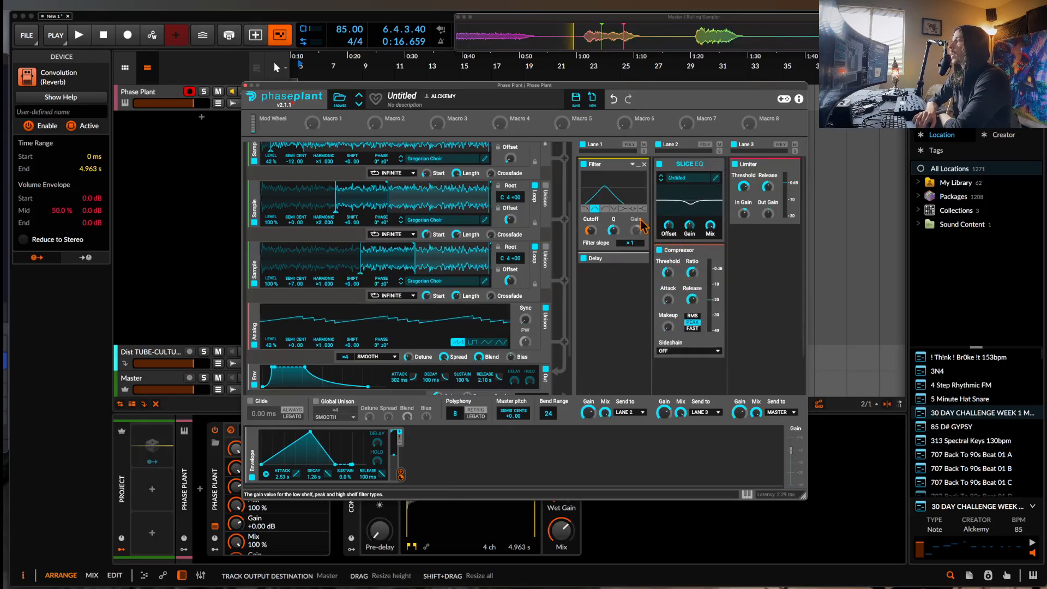
click(629, 146)
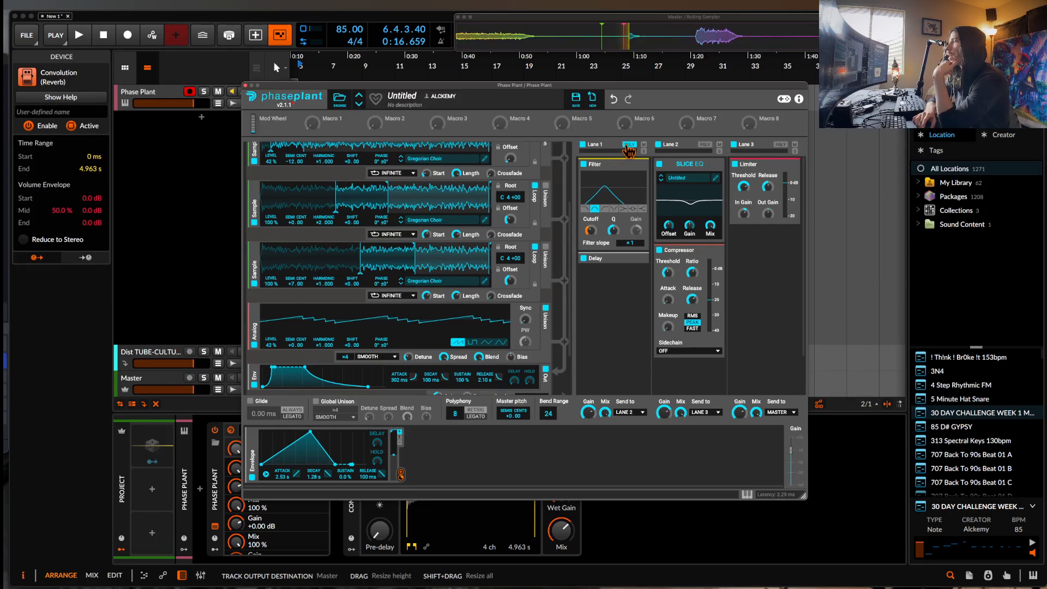
Expand the Delay in Lane 1, and add a Random modulator that modulates its delay time
double_click(637, 261)
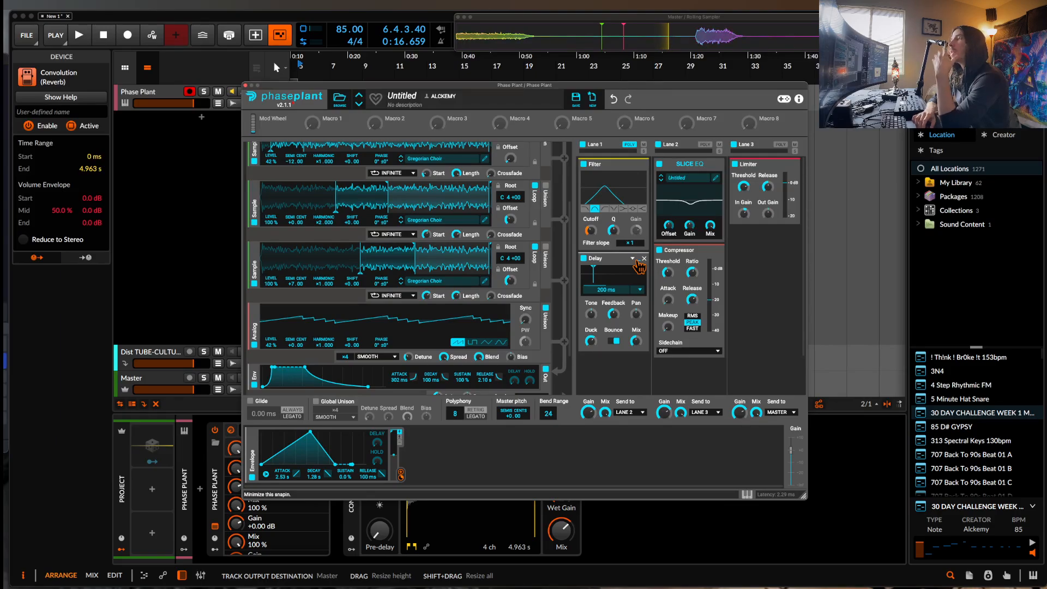
click(449, 461)
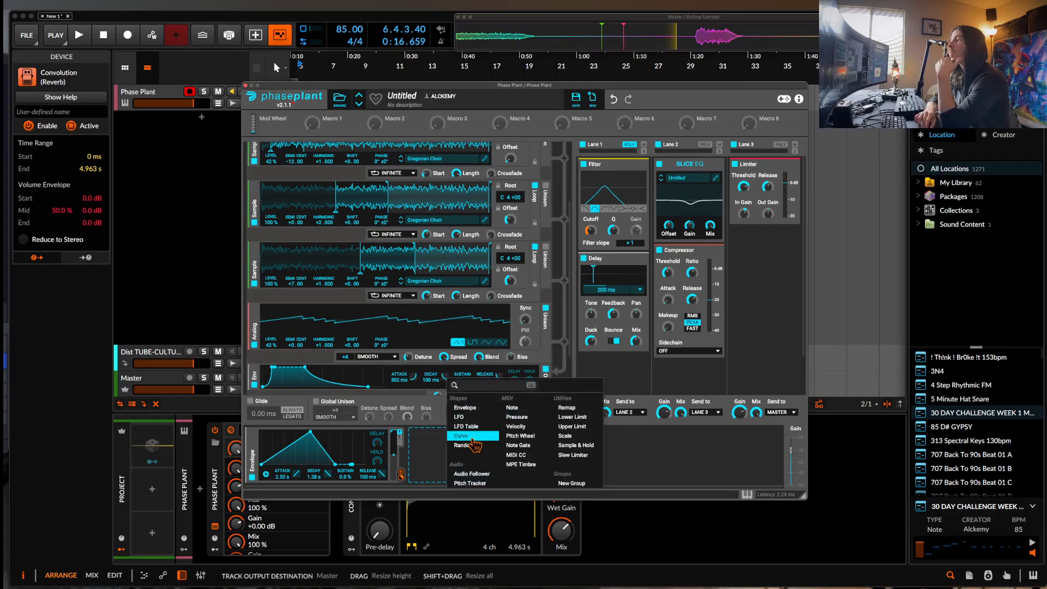
click(470, 445)
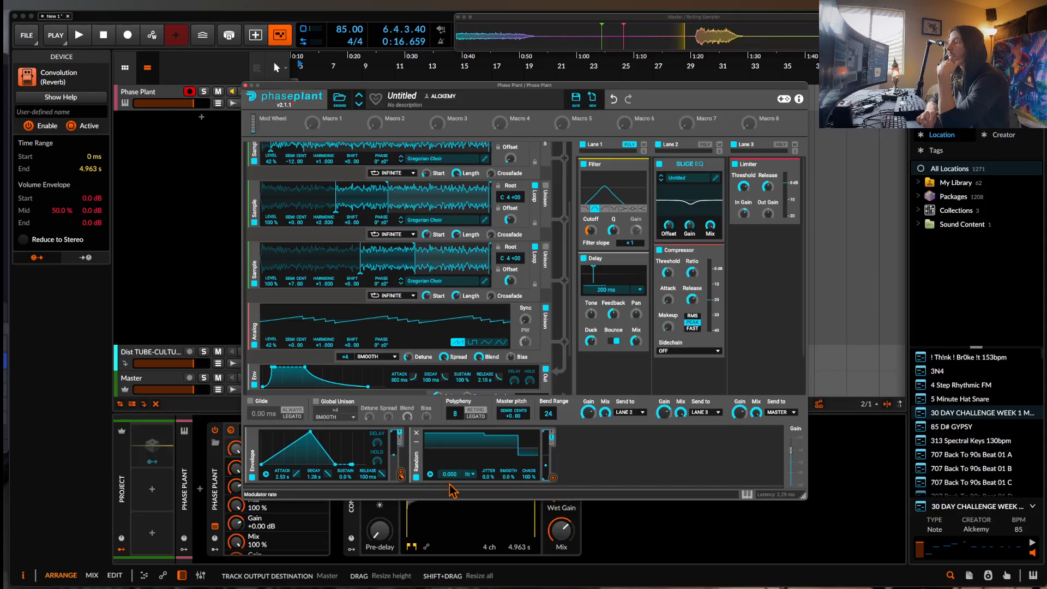
click(553, 477)
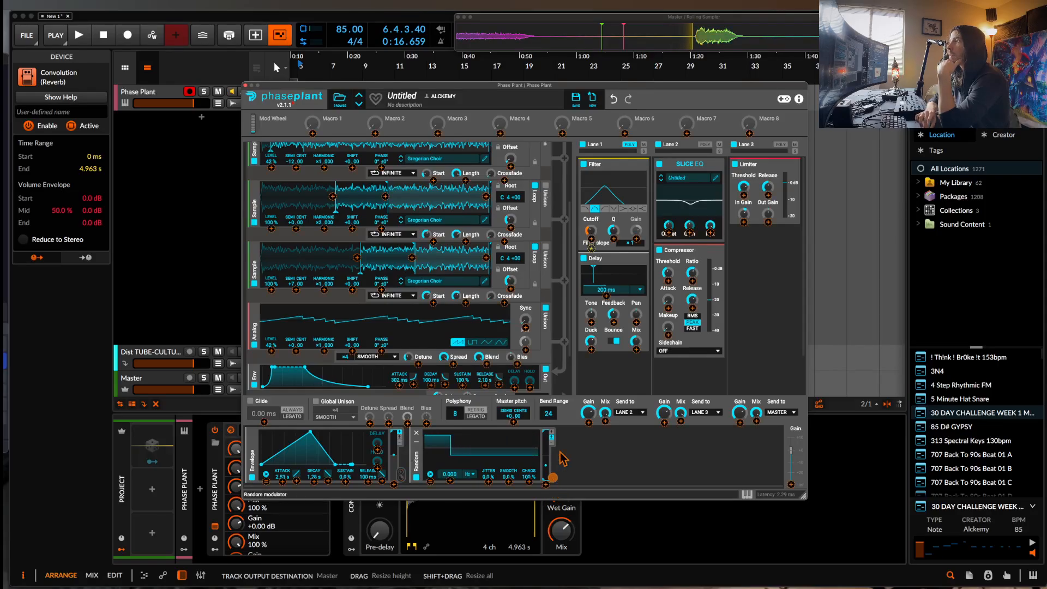
drag(560, 452, 607, 300)
Add a Flanger below the Delay in Lane 1
scroll(611, 272, down, 3)
click(600, 324)
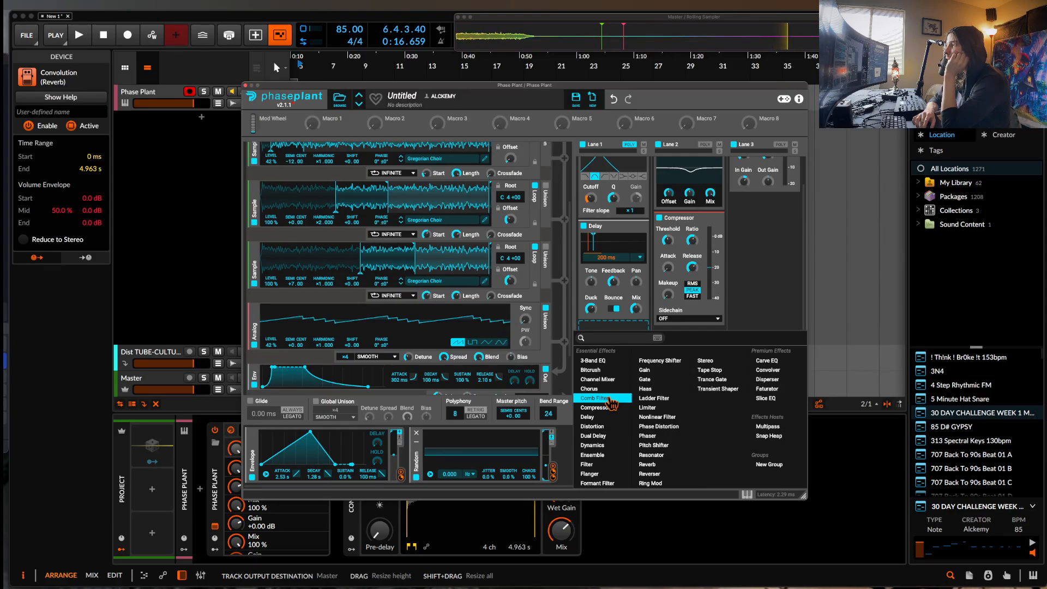
click(600, 474)
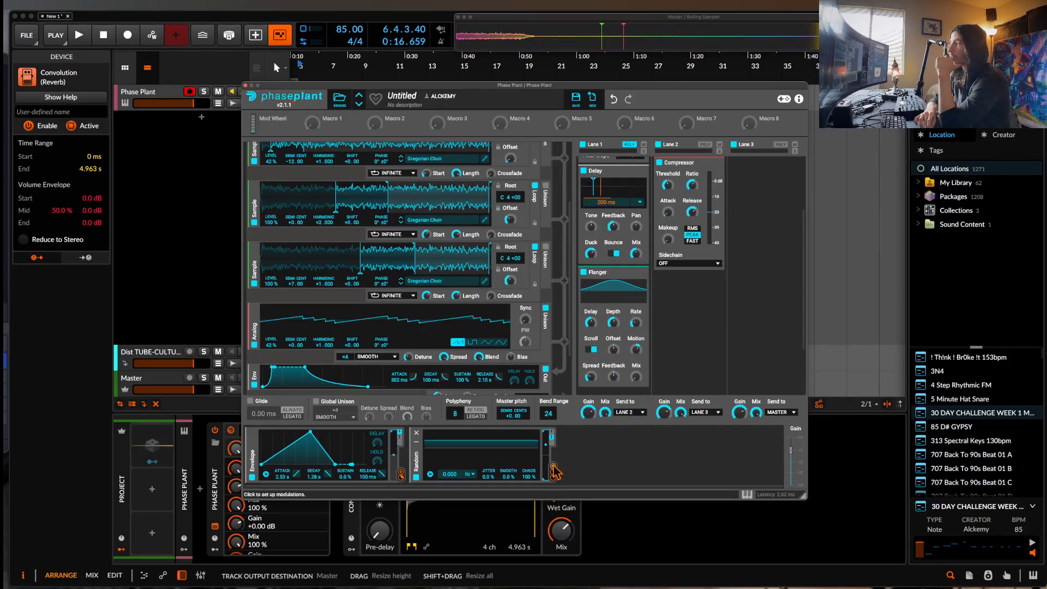
Route the Random modulator to the Flanger's Mix and Feedback with positive modulation amounts
click(554, 470)
click(636, 385)
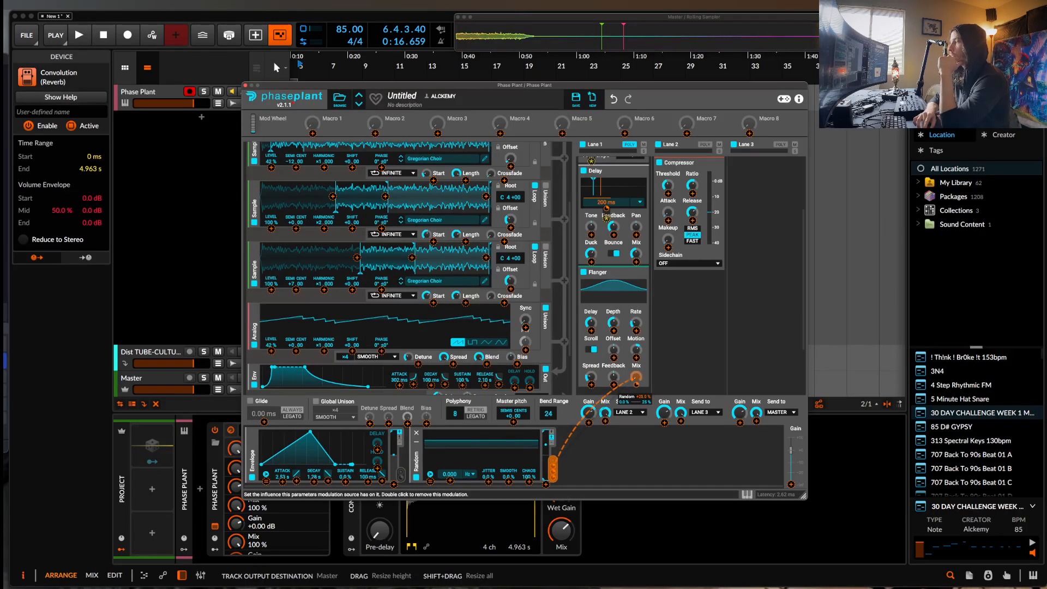
drag(614, 385, 613, 404)
click(622, 374)
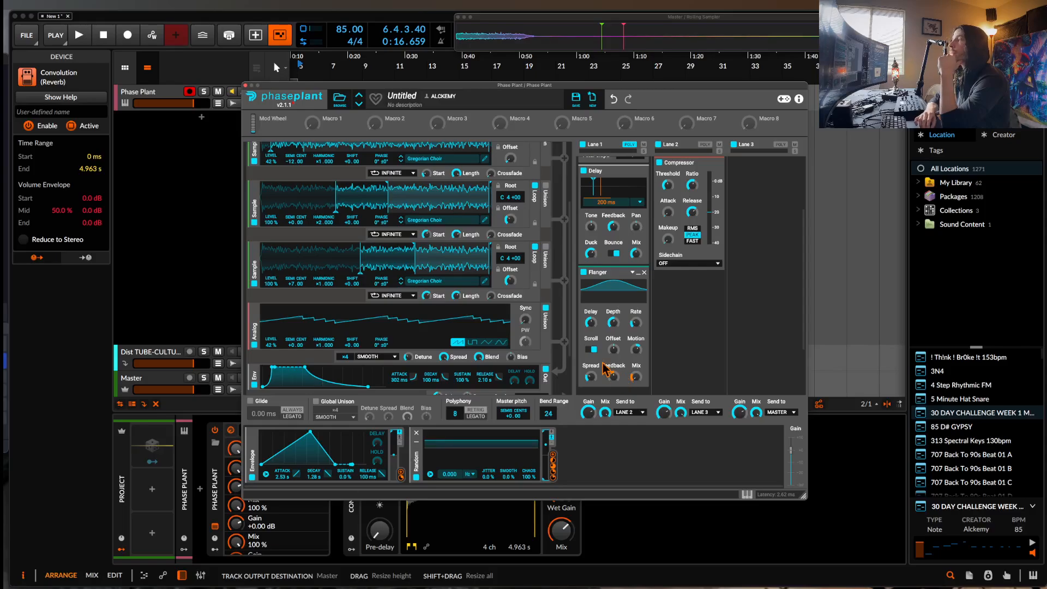
Set the Random modulator's Note Trigger so that it never triggers from note on
scroll(603, 363, up, 1)
scroll(604, 369, down, 2)
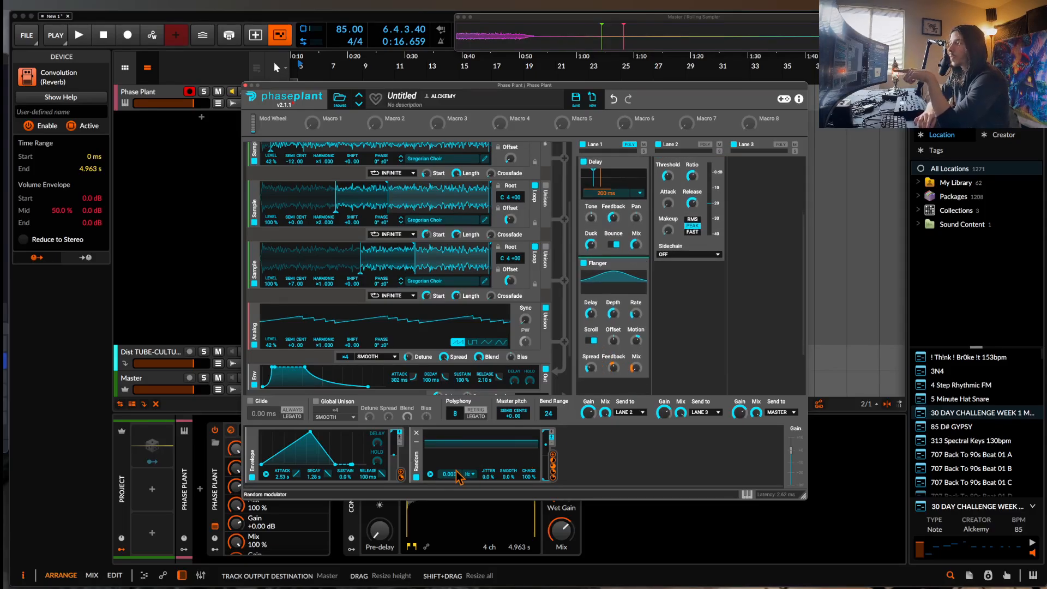
click(431, 474)
mouse_move(466, 524)
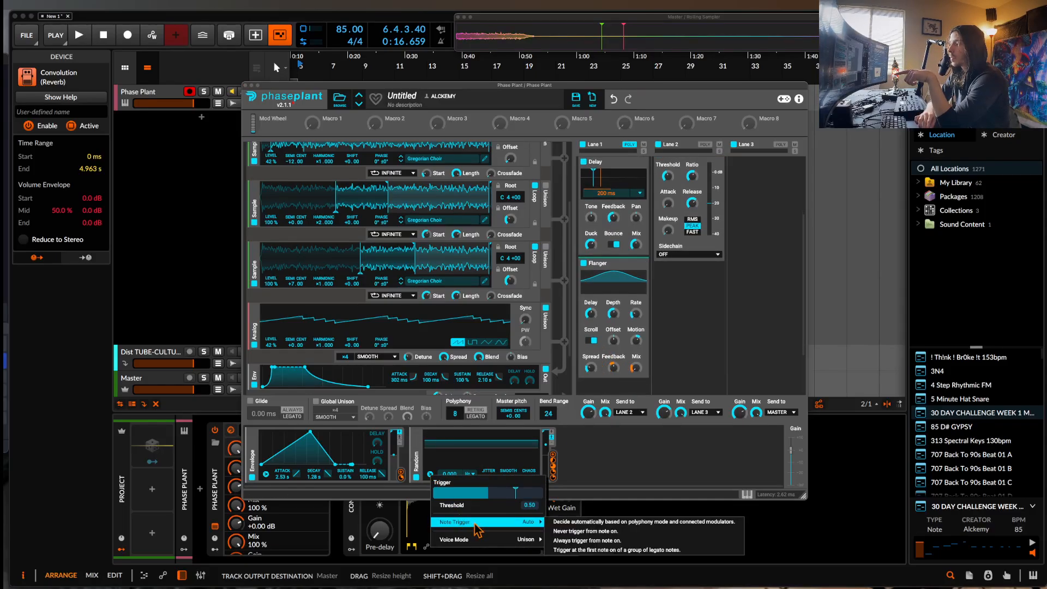
click(571, 532)
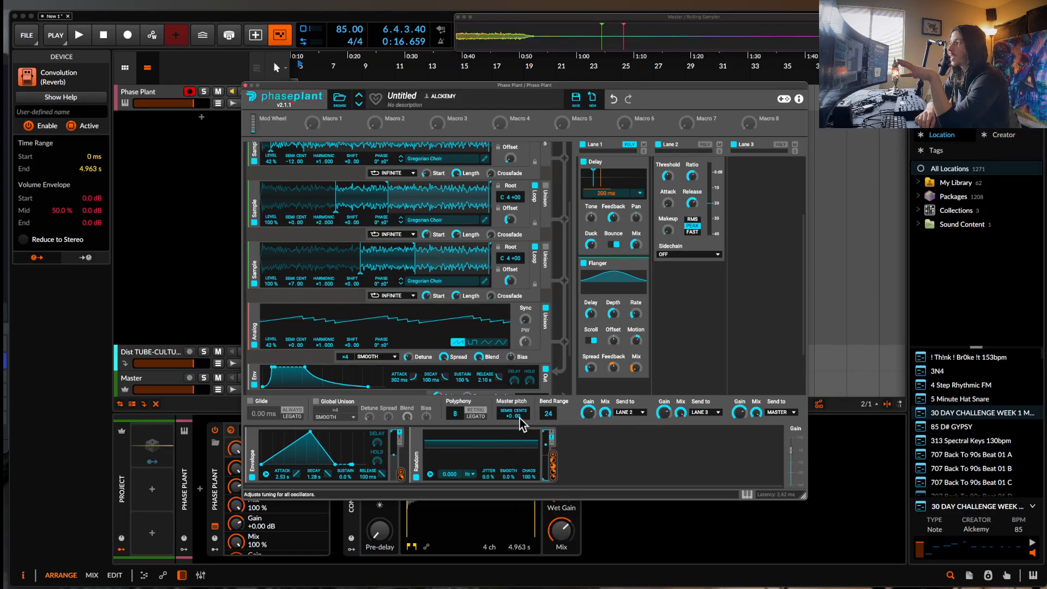
Review the Lane 1 effects while the pad plays, and slightly raise the Limiter's In Gain in Lane 3
scroll(627, 368, up, 5)
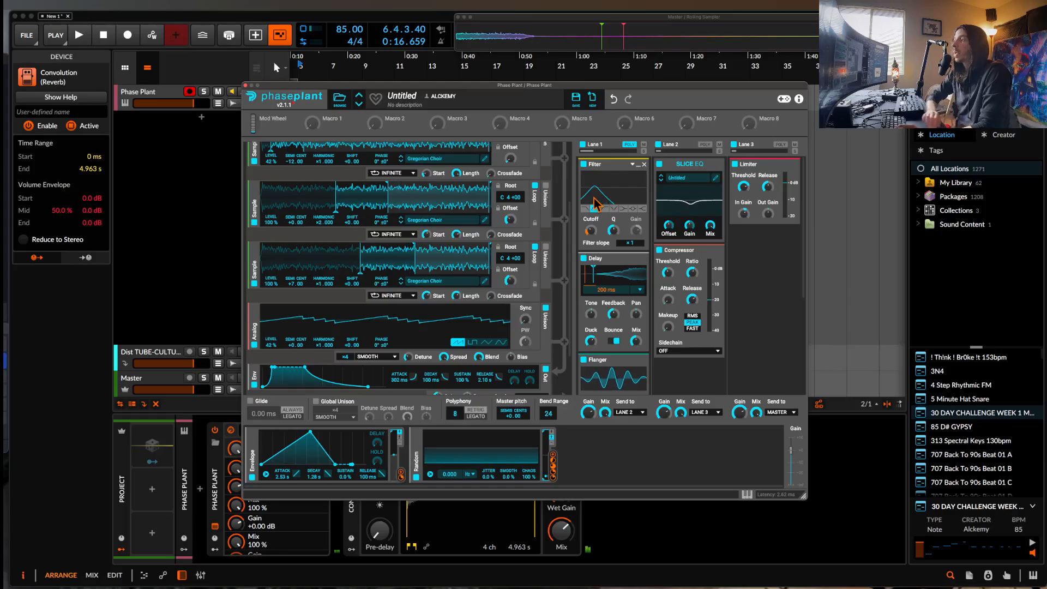
scroll(597, 207, down, 2)
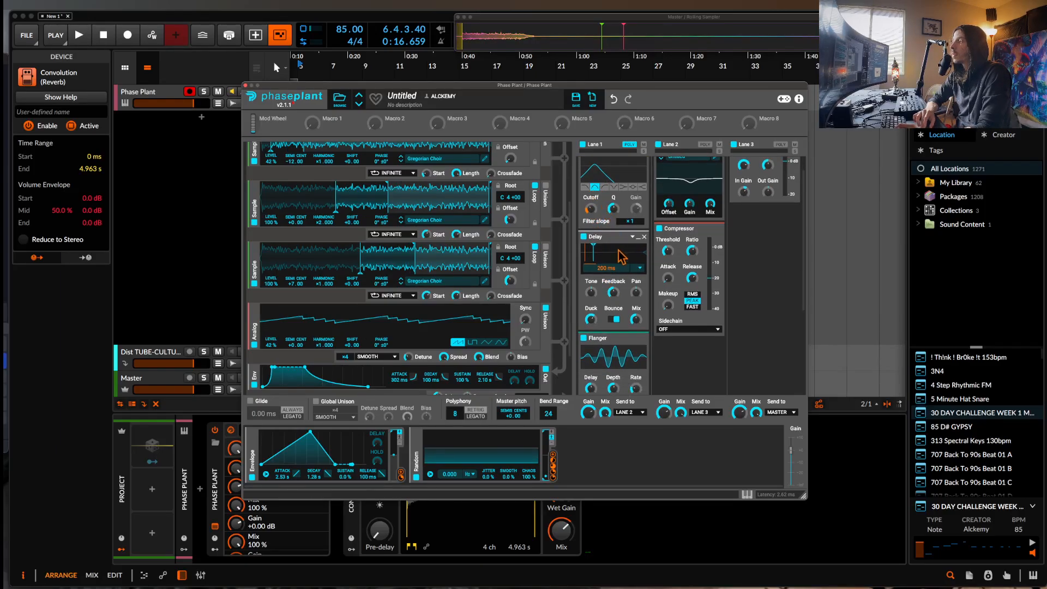
scroll(611, 281, down, 4)
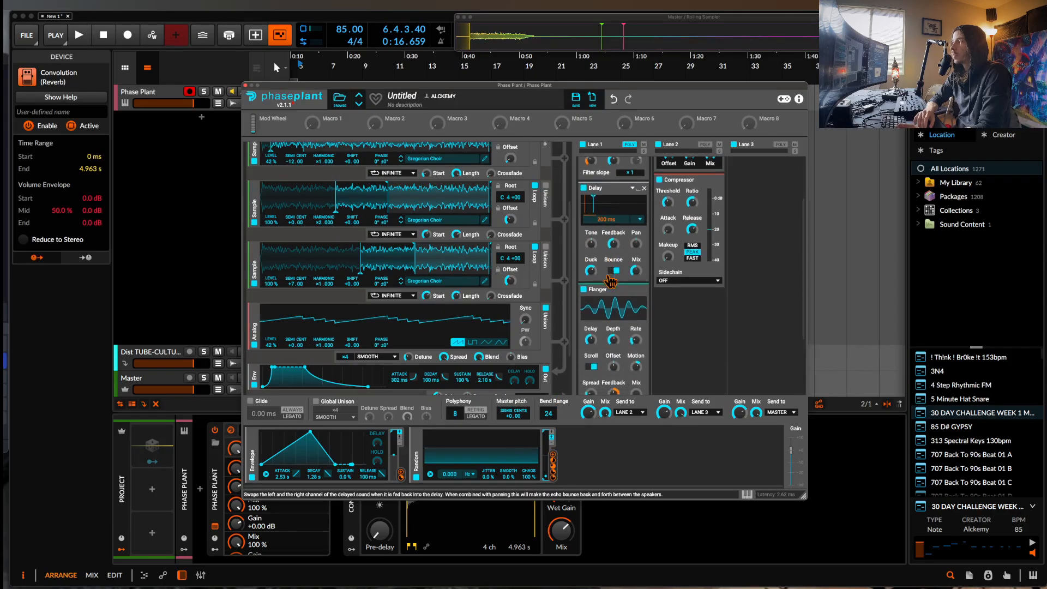
scroll(611, 281, down, 3)
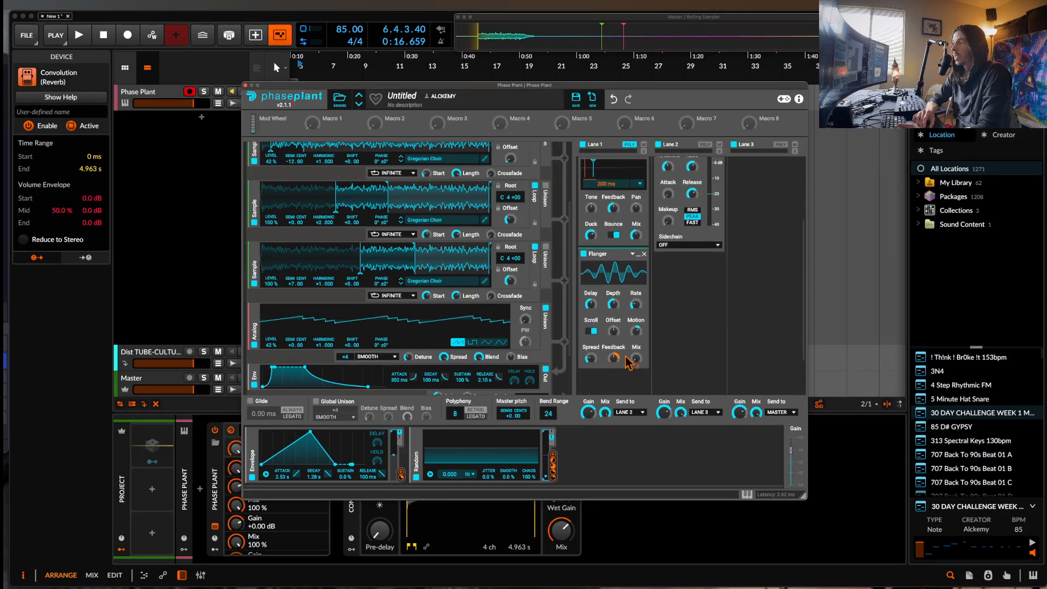
scroll(621, 343, up, 2)
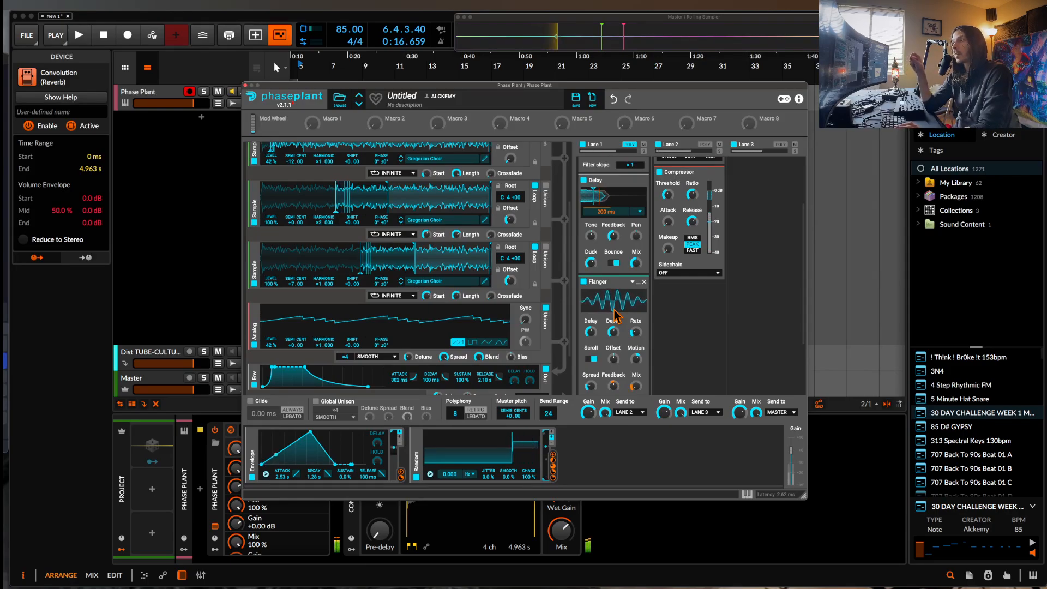
scroll(673, 281, up, 3)
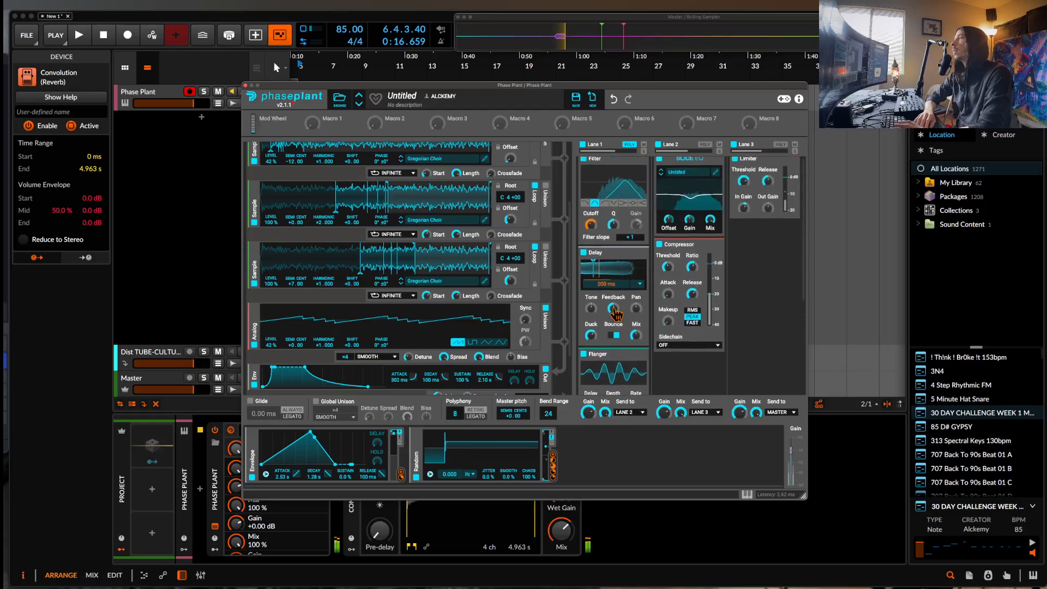
mouse_move(744, 214)
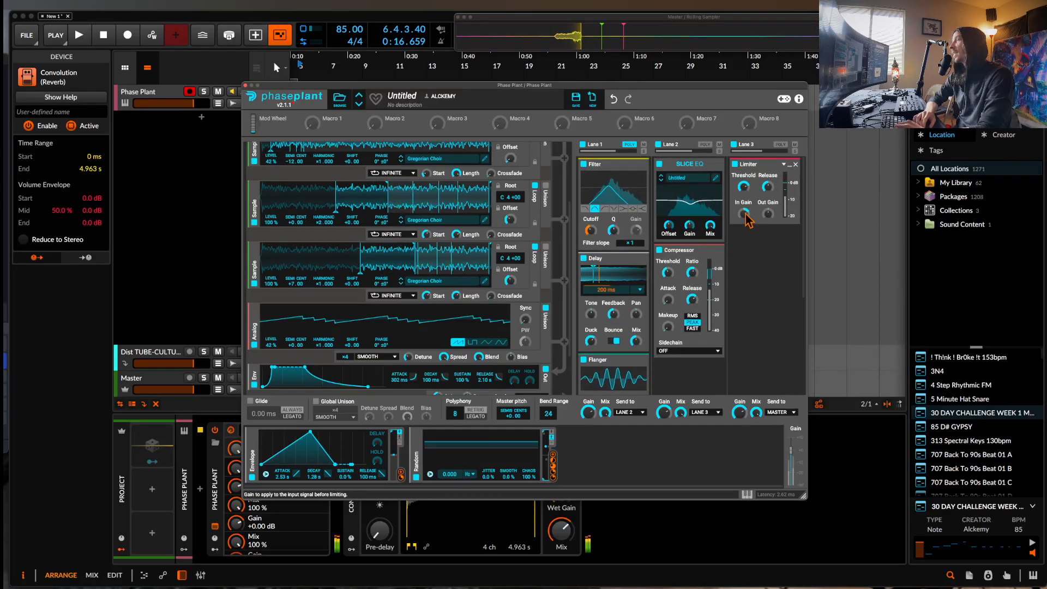
drag(743, 214, 746, 213)
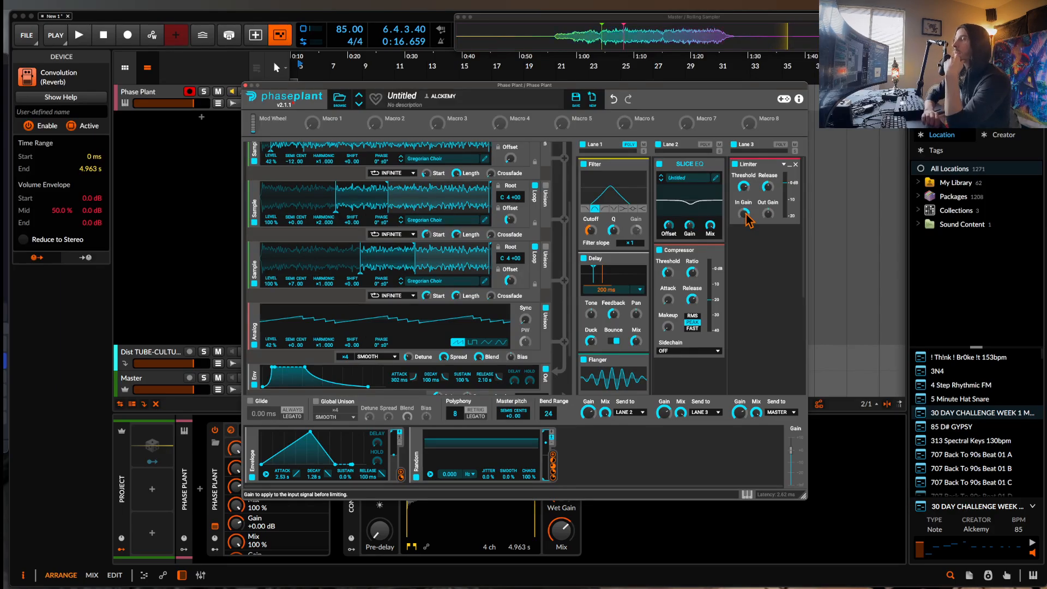
Minimize the Filter, Delay and Flanger modules in Lane 1
scroll(504, 214, up, 4)
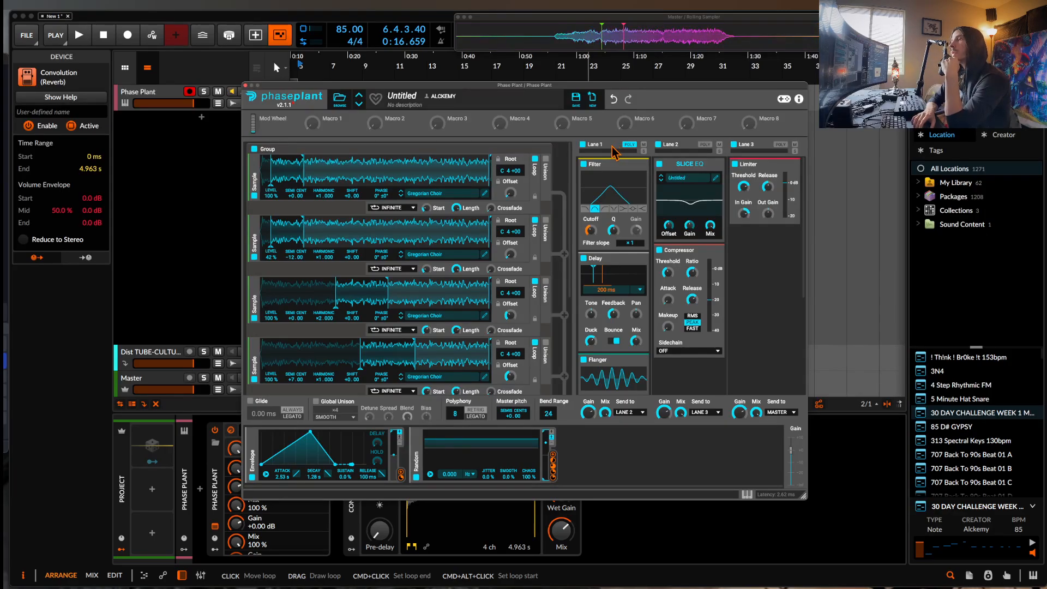
click(632, 163)
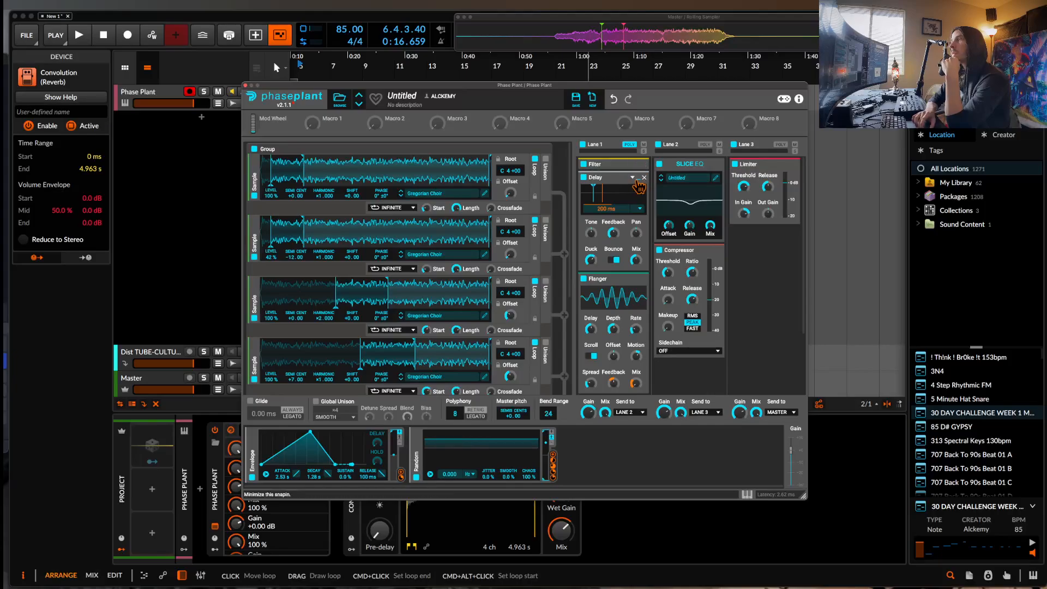
click(633, 178)
click(633, 190)
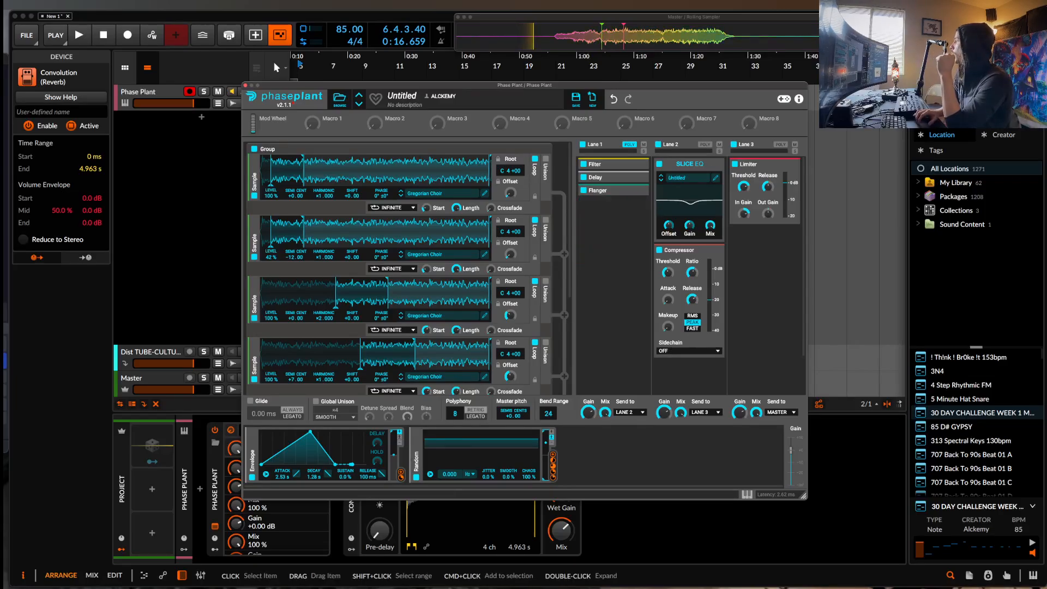
Switch to the Music app, play "AVEN'S LABRYINTH FIXED BETA" and skip ahead to its later sections
key(super+Tab)
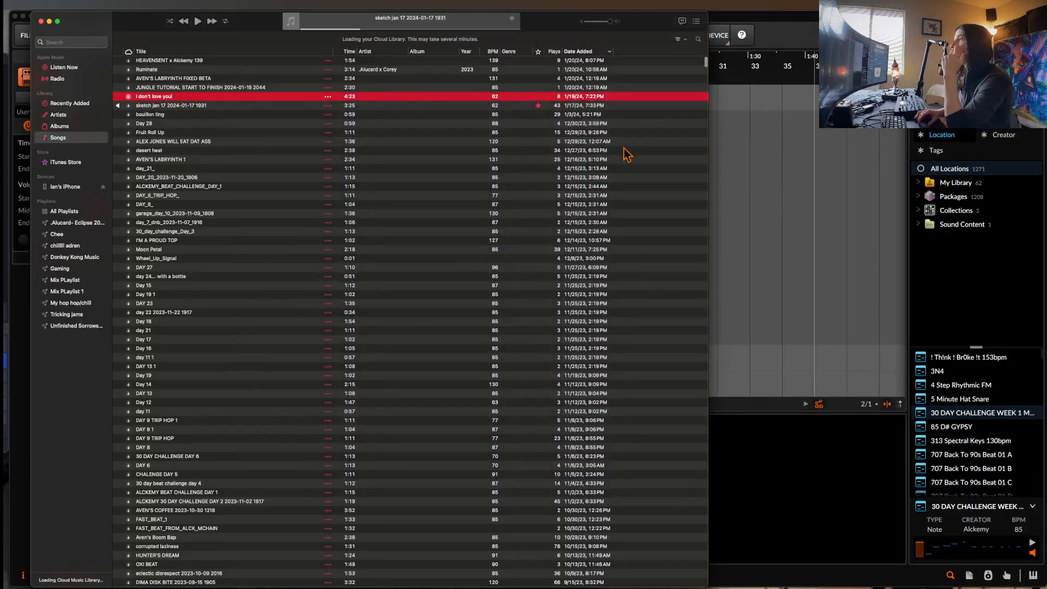
double_click(178, 79)
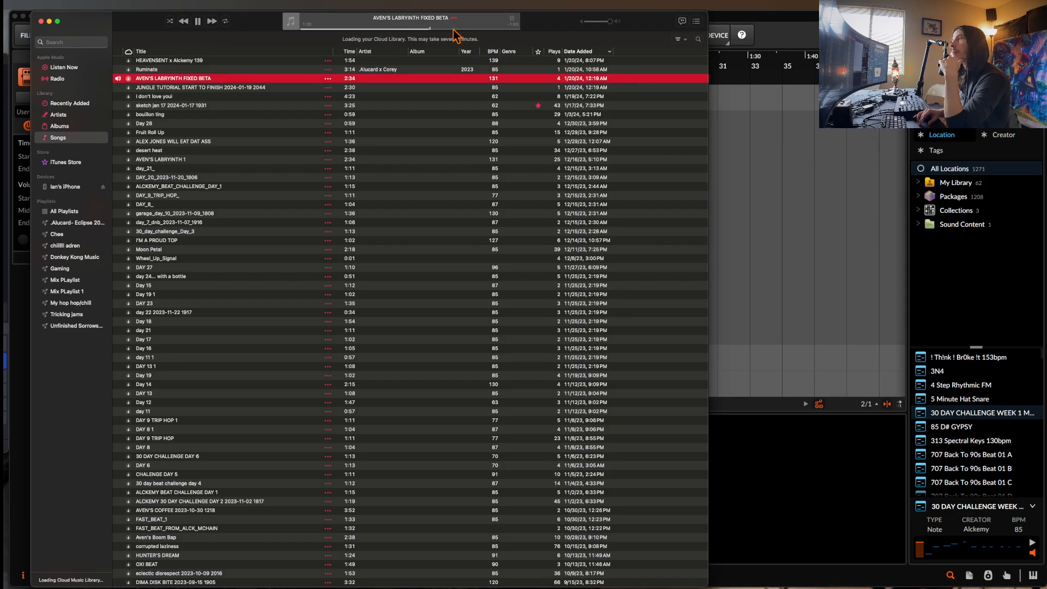
click(454, 29)
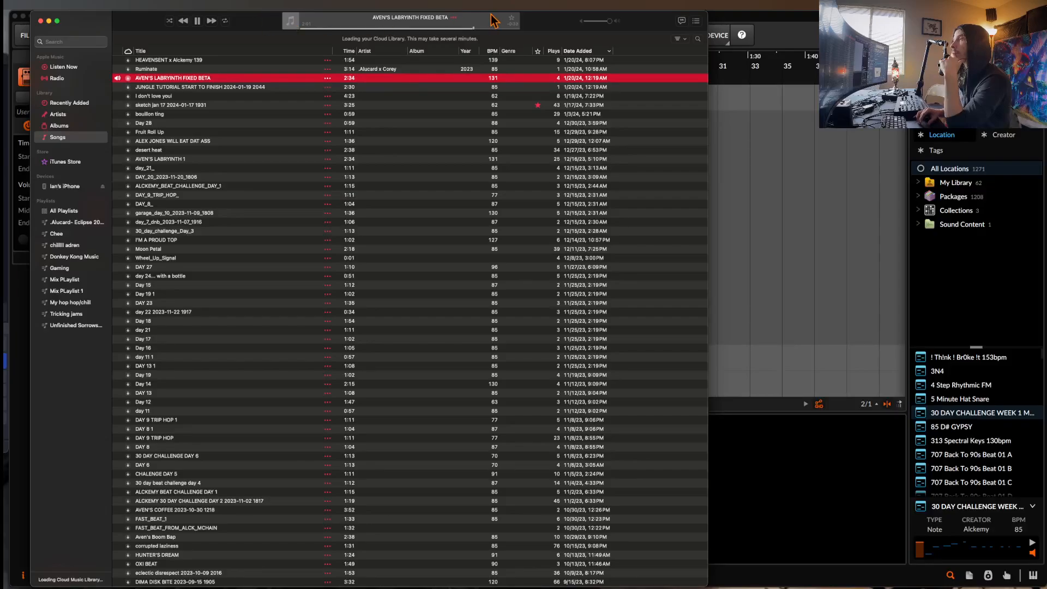
drag(542, 21, 531, 21)
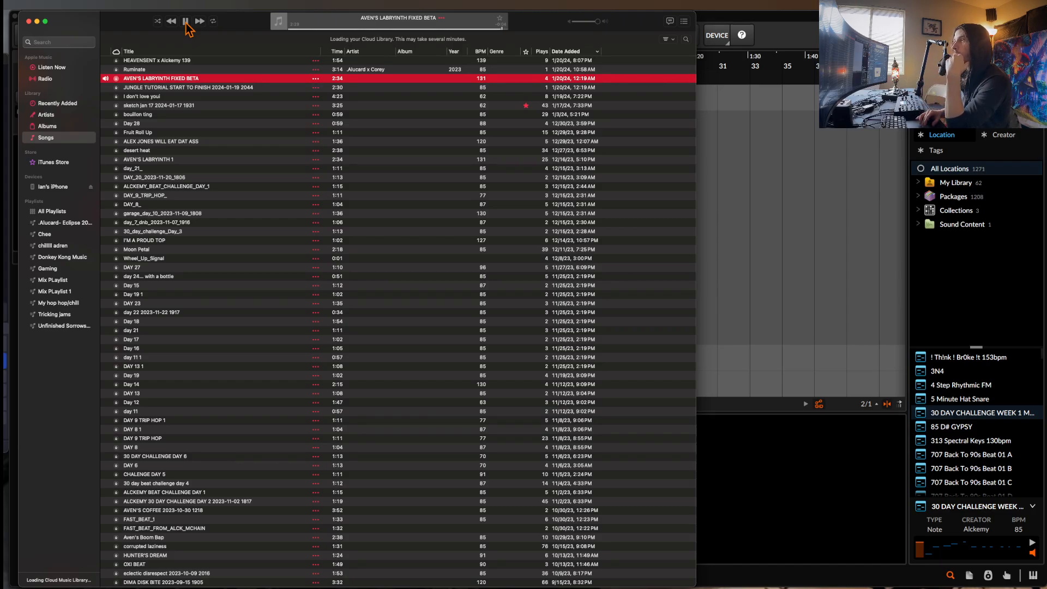
Pause the song, close the Music window and return to Phase Plant in Bitwig Studio
click(186, 23)
click(29, 21)
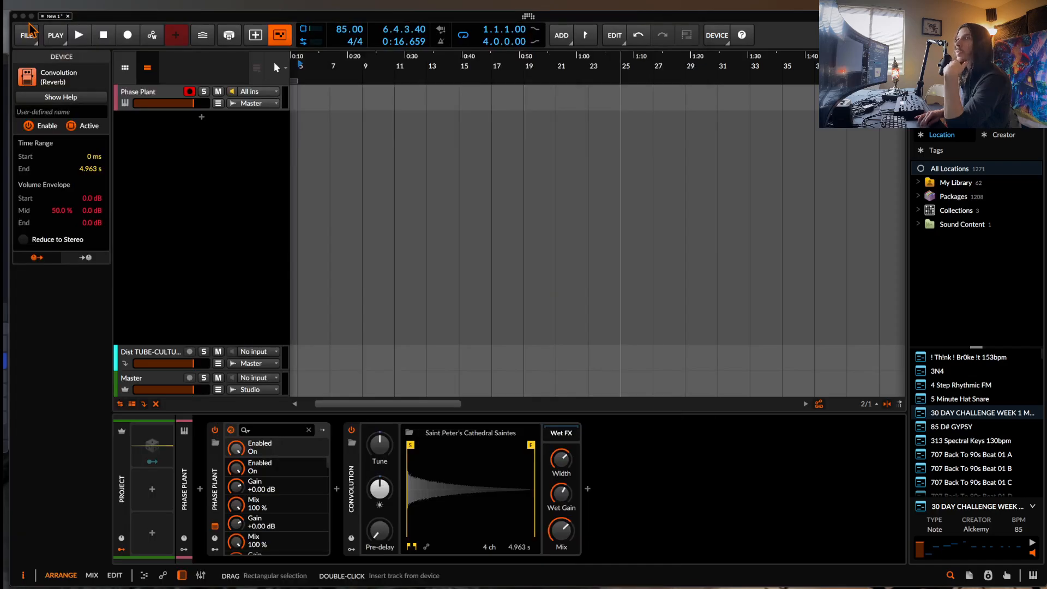
click(126, 17)
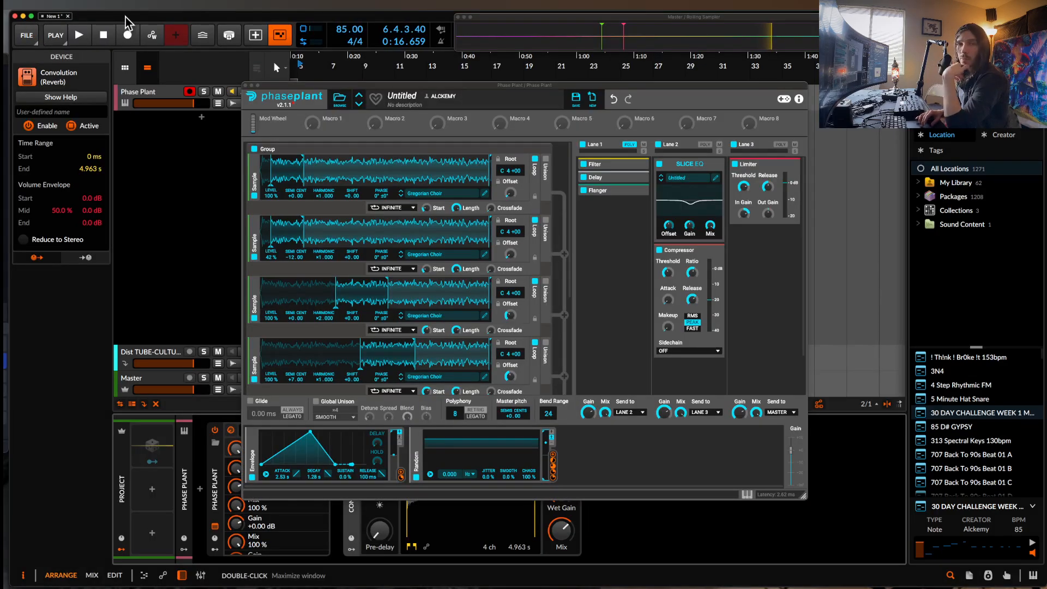